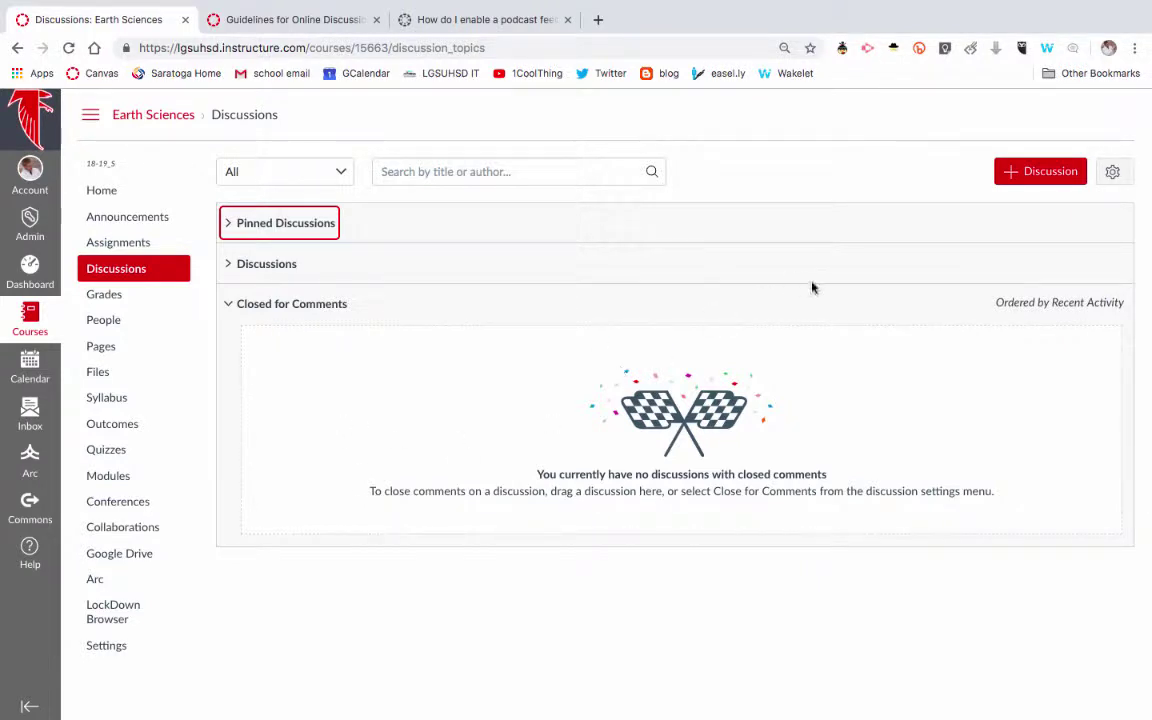
Step: Create a new discussion topic titled 'TED TALK Discussion'
{"action": "left_click", "coordinate": [1025, 178]}
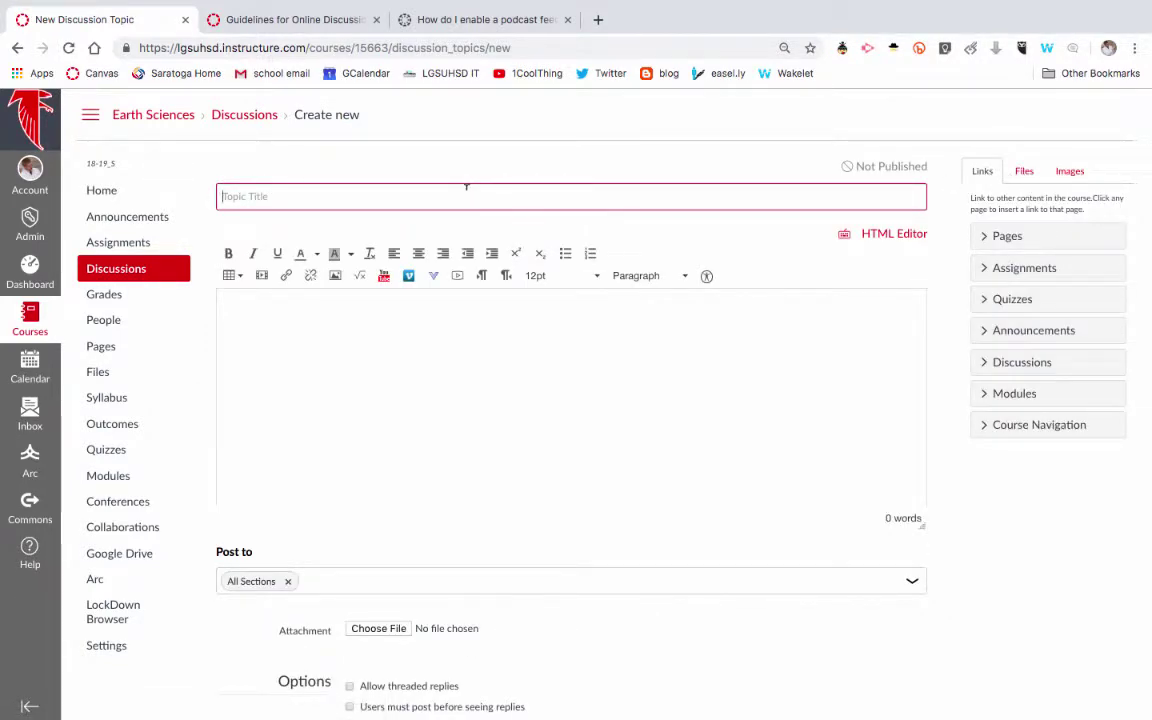
{"action": "type", "text": "T"}
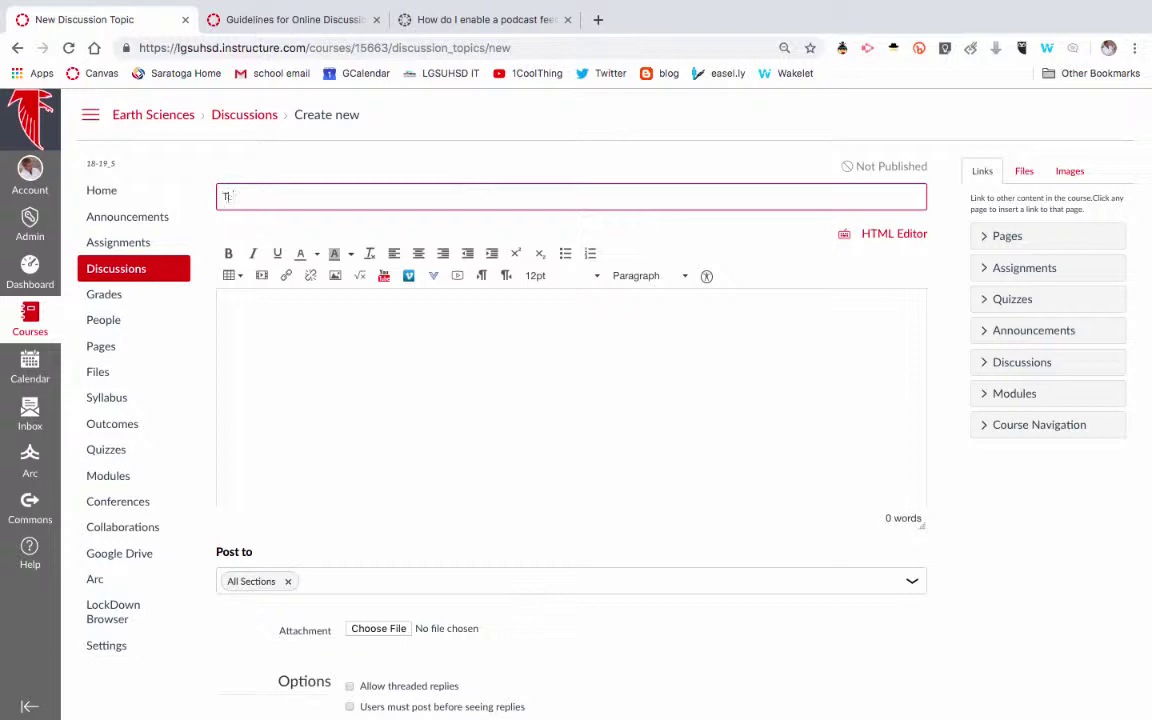
{"action": "type", "text": "ED TALK Discussion"}
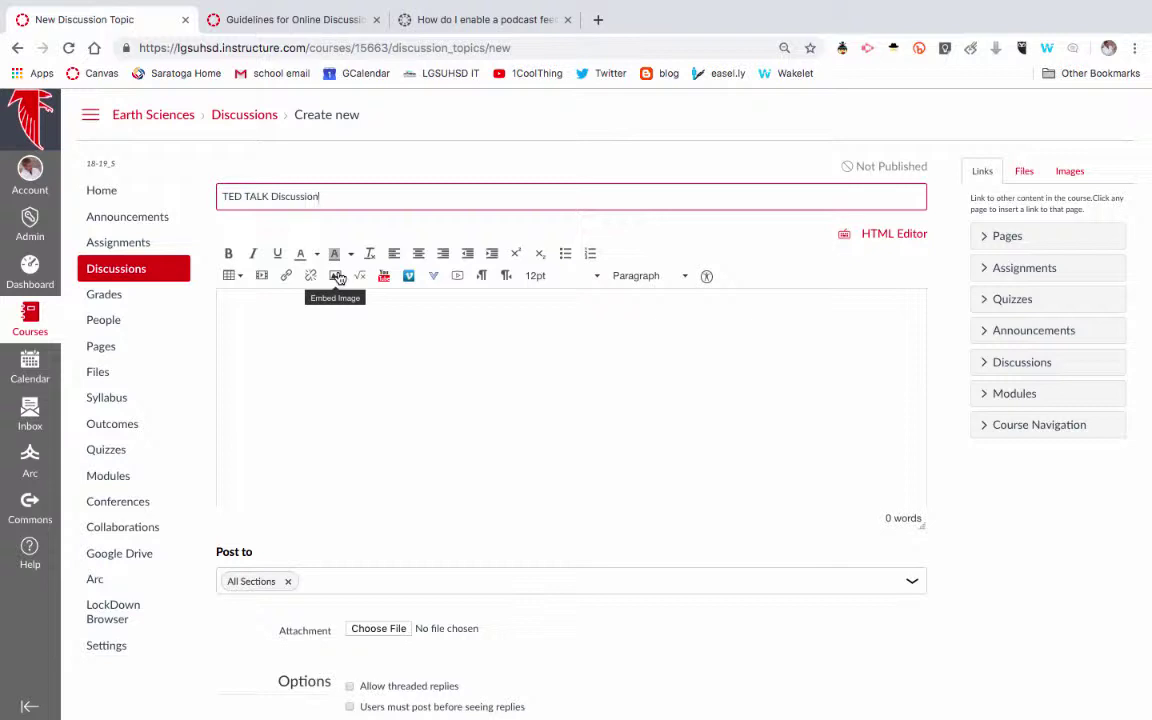
Step: Search YouTube for 'TED Talk' and embed the risk-taking teenage brain talk in the body
{"action": "left_click", "coordinate": [384, 276]}
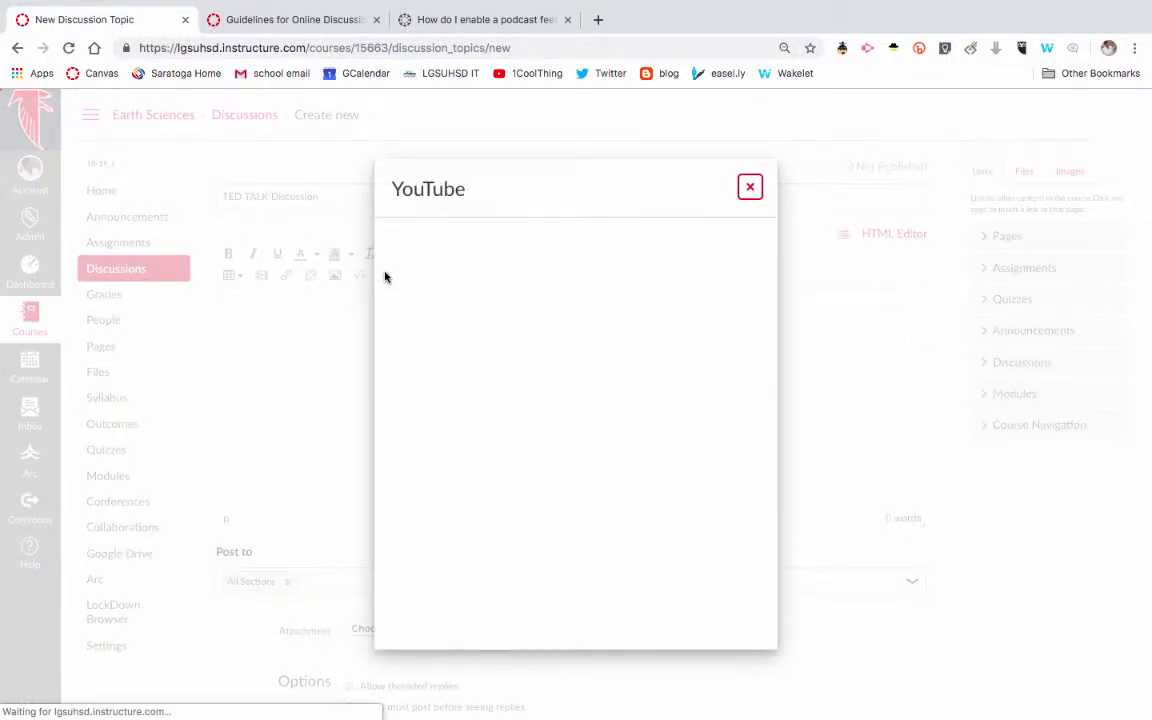
{"action": "left_click", "coordinate": [624, 238]}
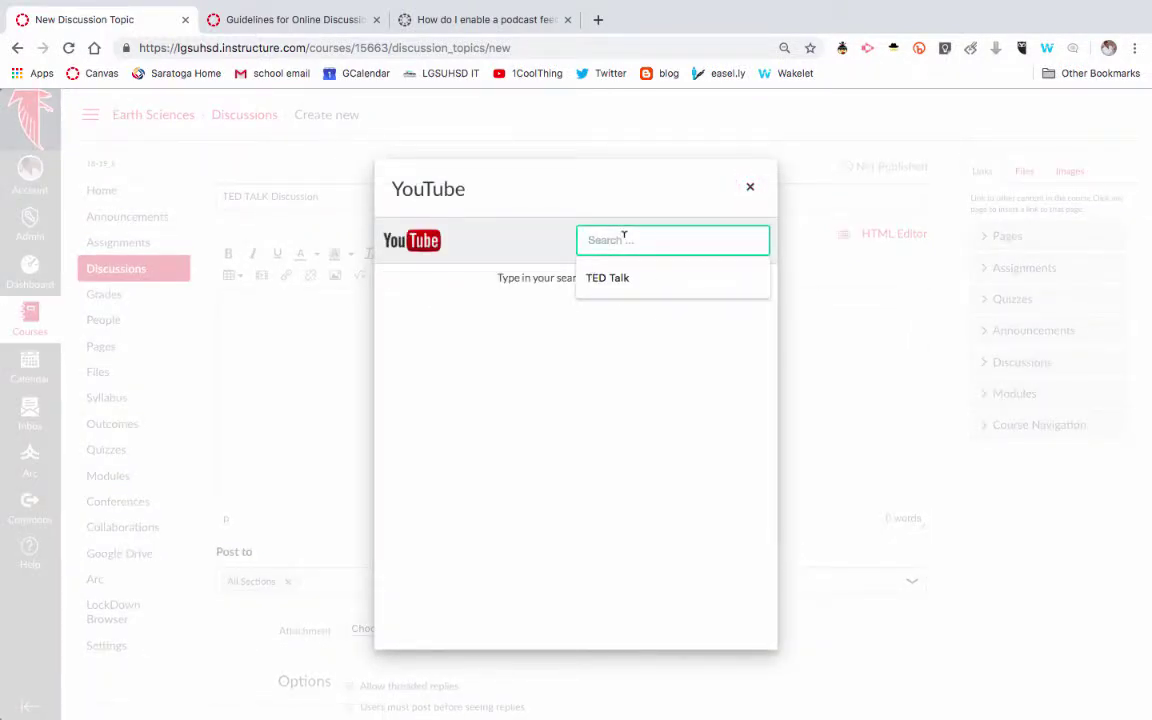
{"action": "type", "text": "TED Talk"}
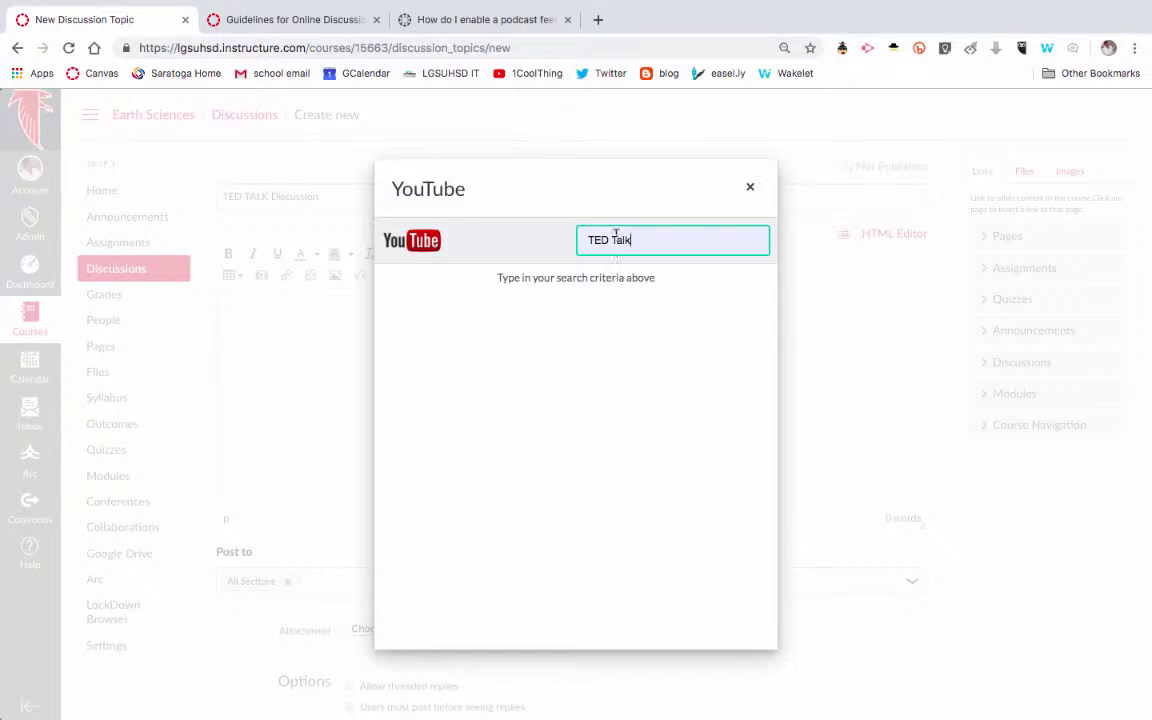
{"action": "key", "text": "Return"}
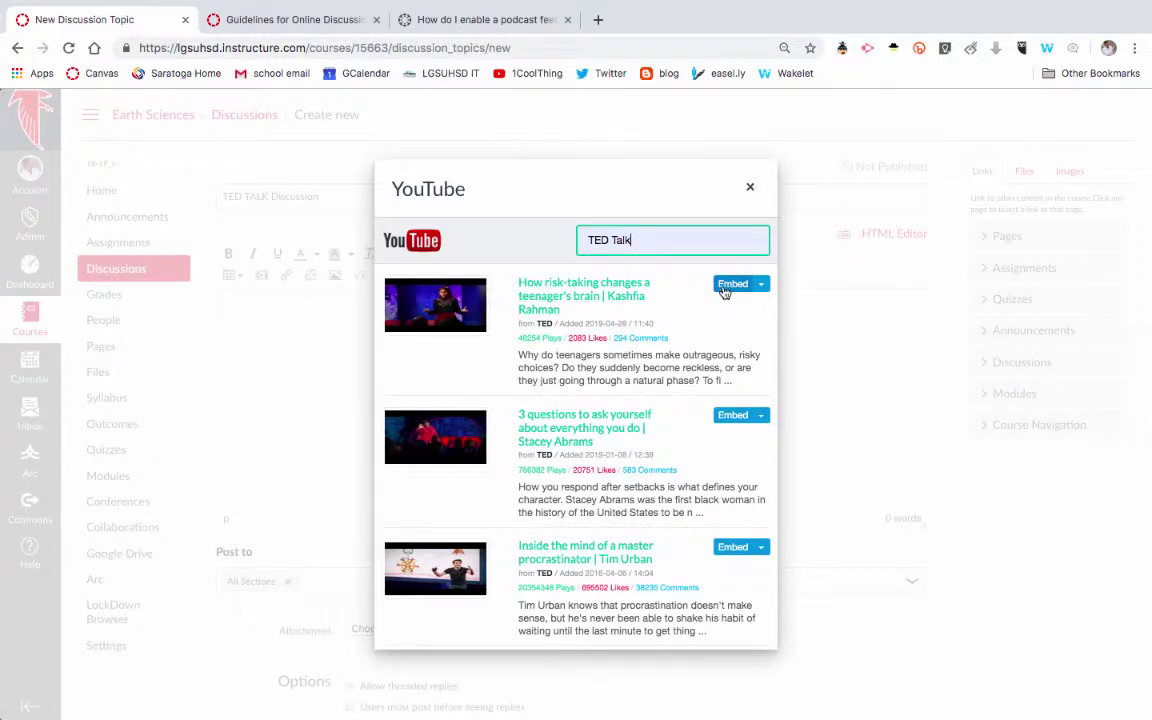
{"action": "left_click", "coordinate": [725, 288]}
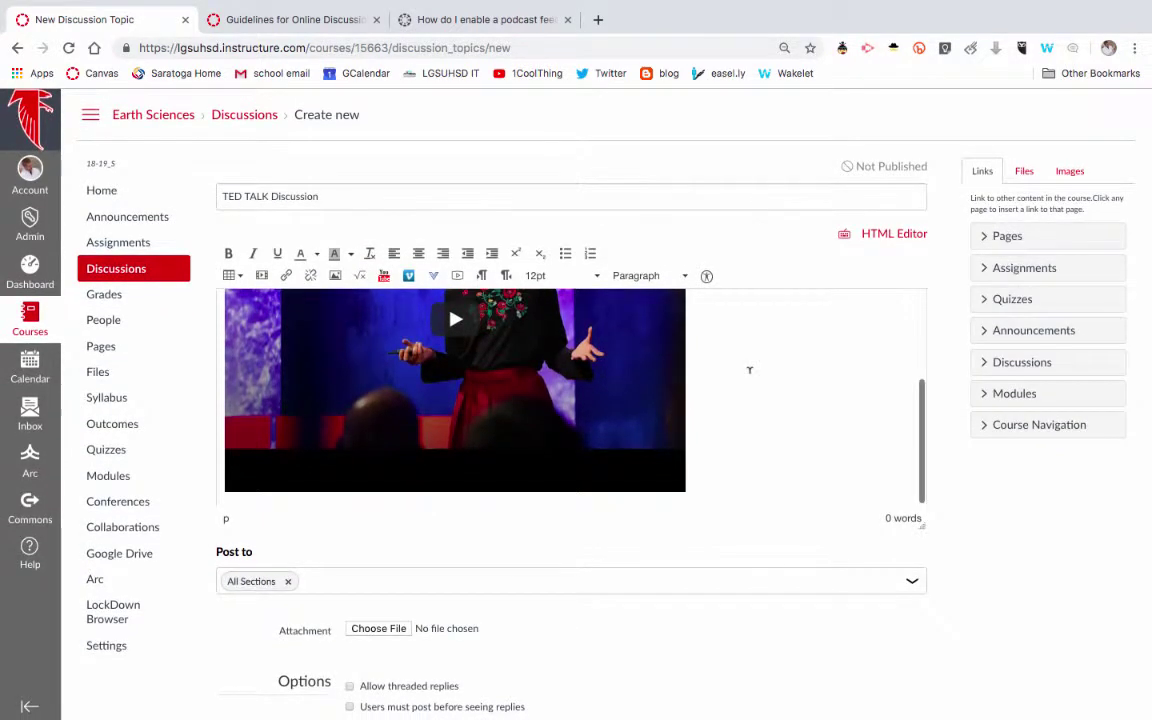
Step: Add an empty line below the embedded video
{"action": "scroll", "coordinate": [749, 370], "scroll_direction": "up", "scroll_amount": 2}
{"action": "scroll", "coordinate": [749, 370], "scroll_direction": "down", "scroll_amount": 2}
{"action": "key", "text": "Return"}
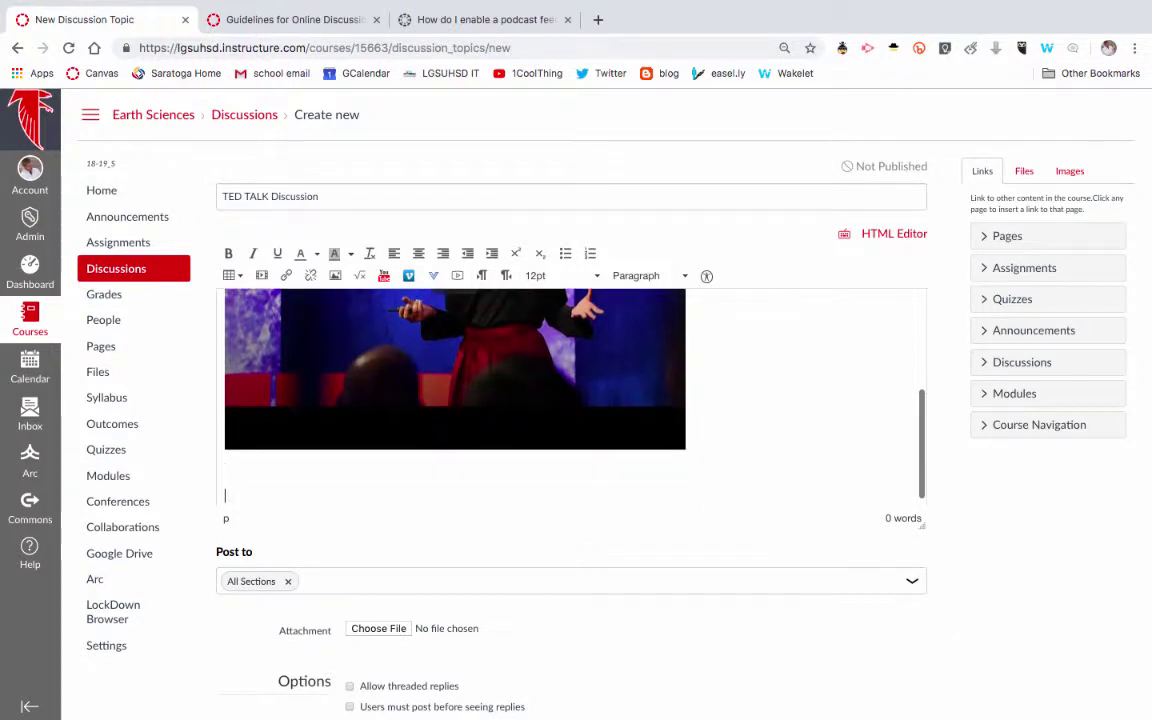
Step: Open the Arc tool, cancel it, and reveal the TED video's share link
{"action": "left_click", "coordinate": [436, 278]}
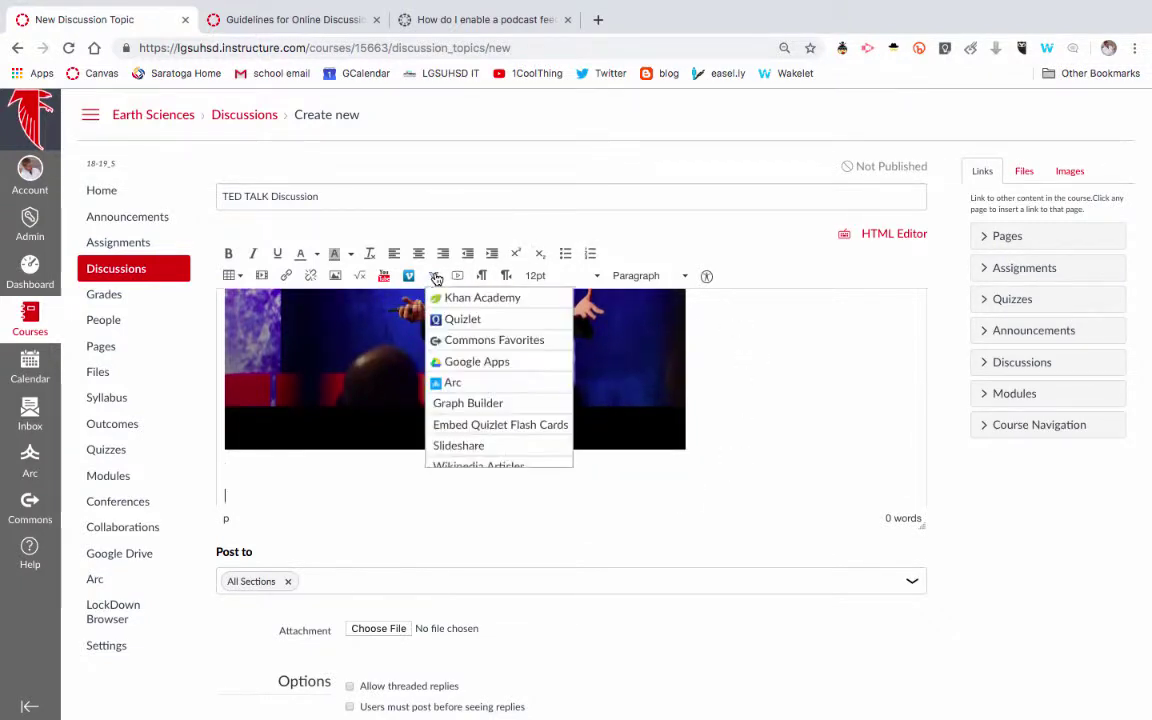
{"action": "left_click", "coordinate": [474, 386]}
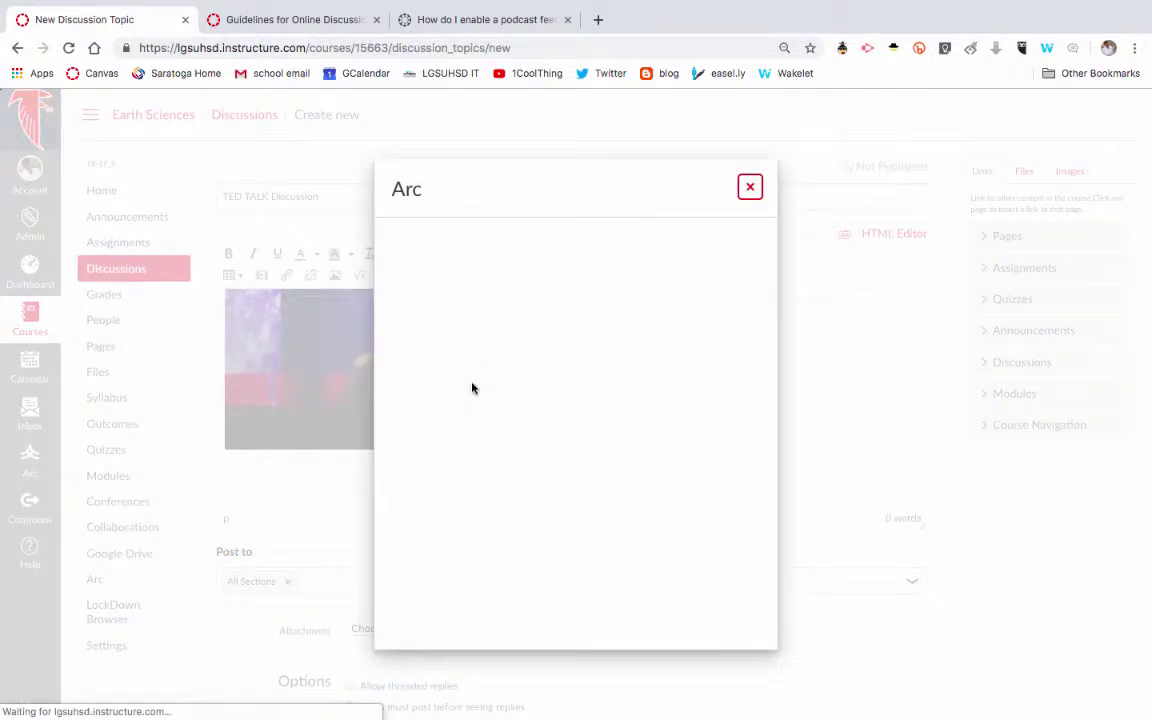
{"action": "left_click", "coordinate": [747, 192]}
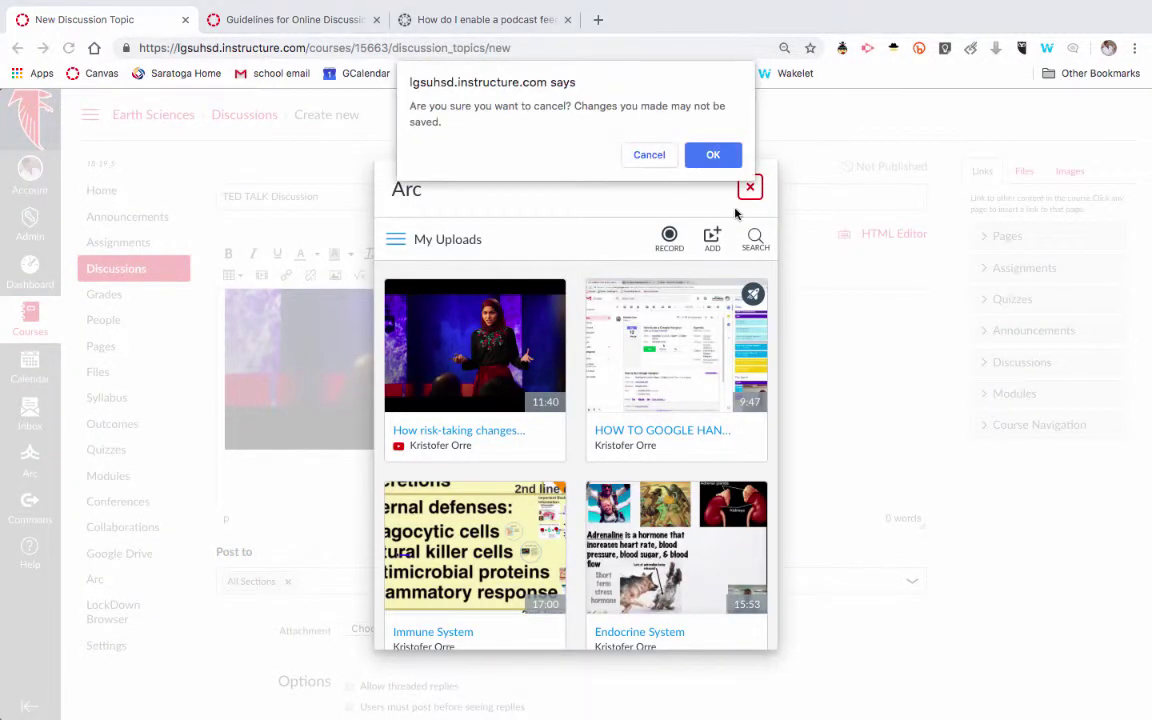
{"action": "left_click", "coordinate": [727, 158]}
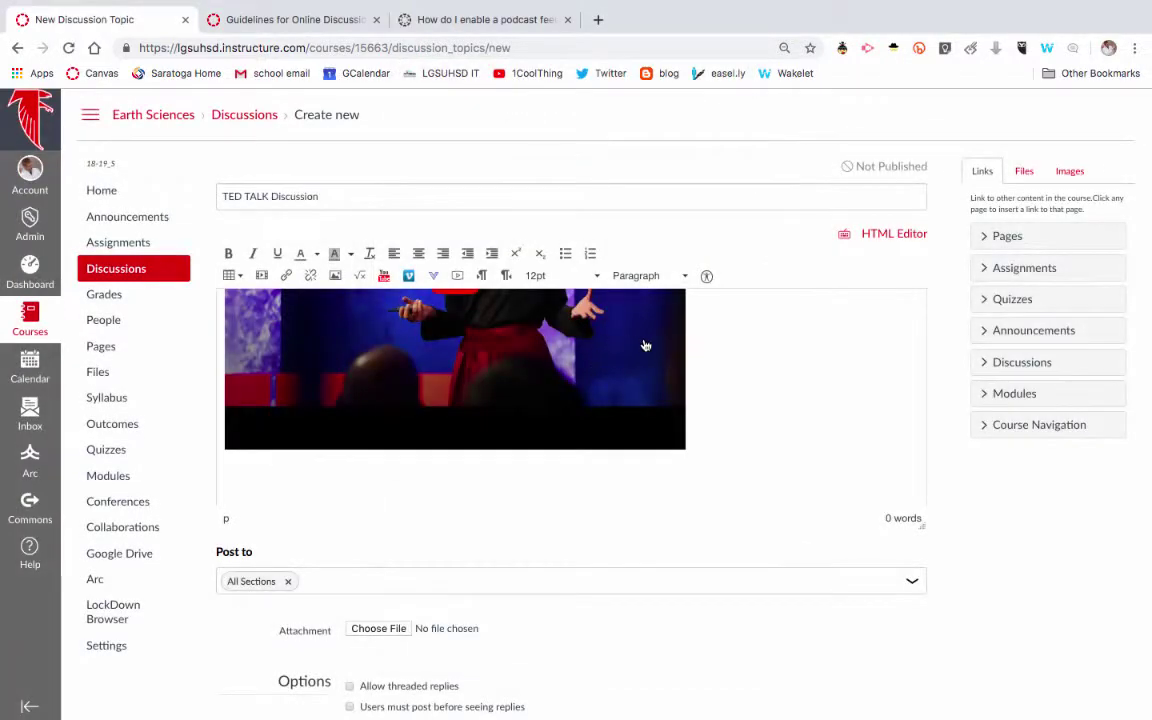
{"action": "left_click", "coordinate": [665, 316]}
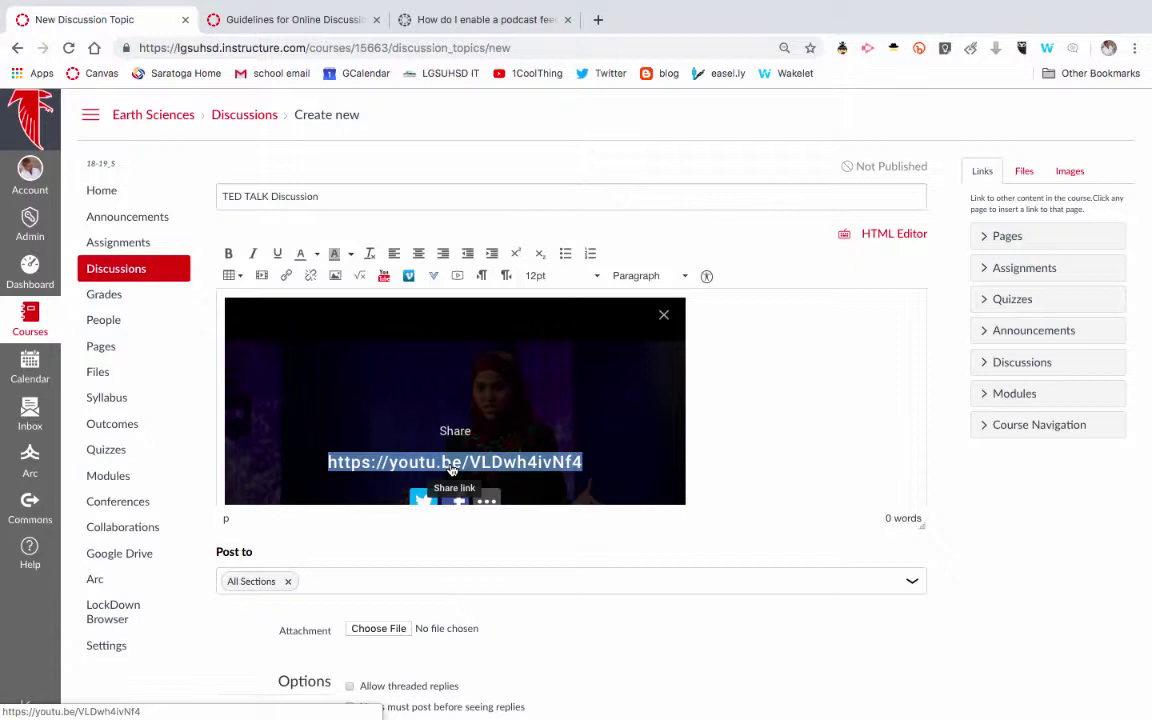
{"action": "left_click", "coordinate": [433, 278]}
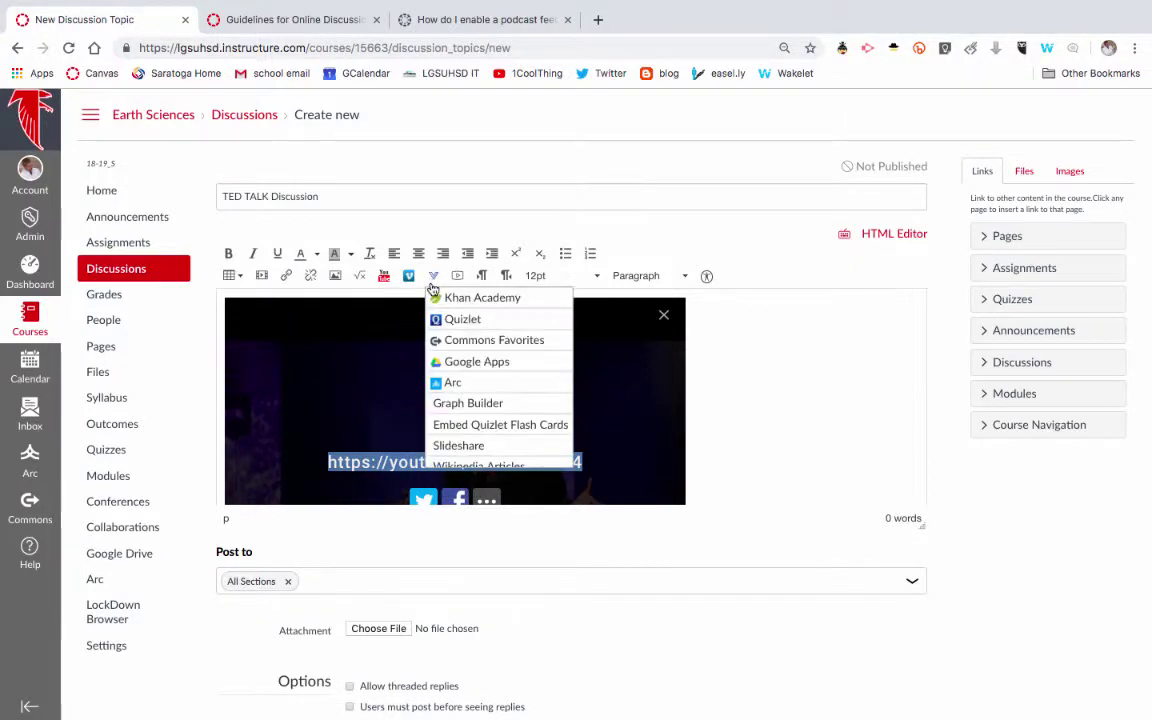
Step: Add the TED video's YouTube link to Arc uploads and embed it with comments allowed
{"action": "left_click", "coordinate": [460, 383]}
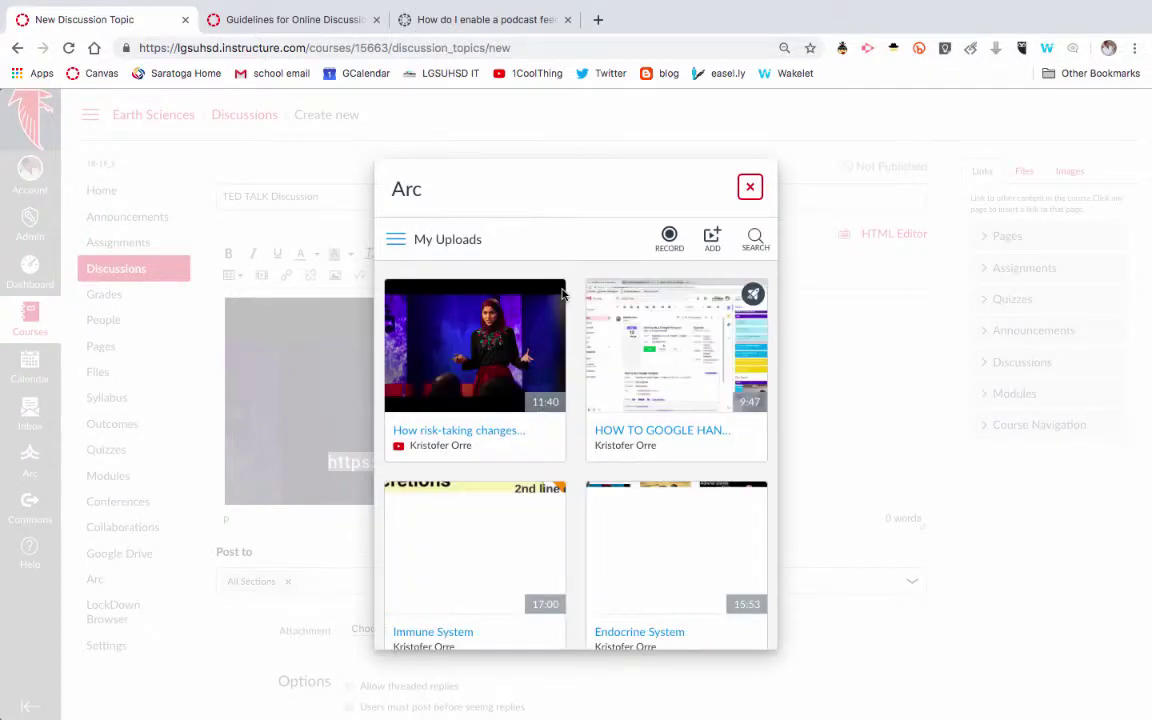
{"action": "left_click", "coordinate": [722, 241]}
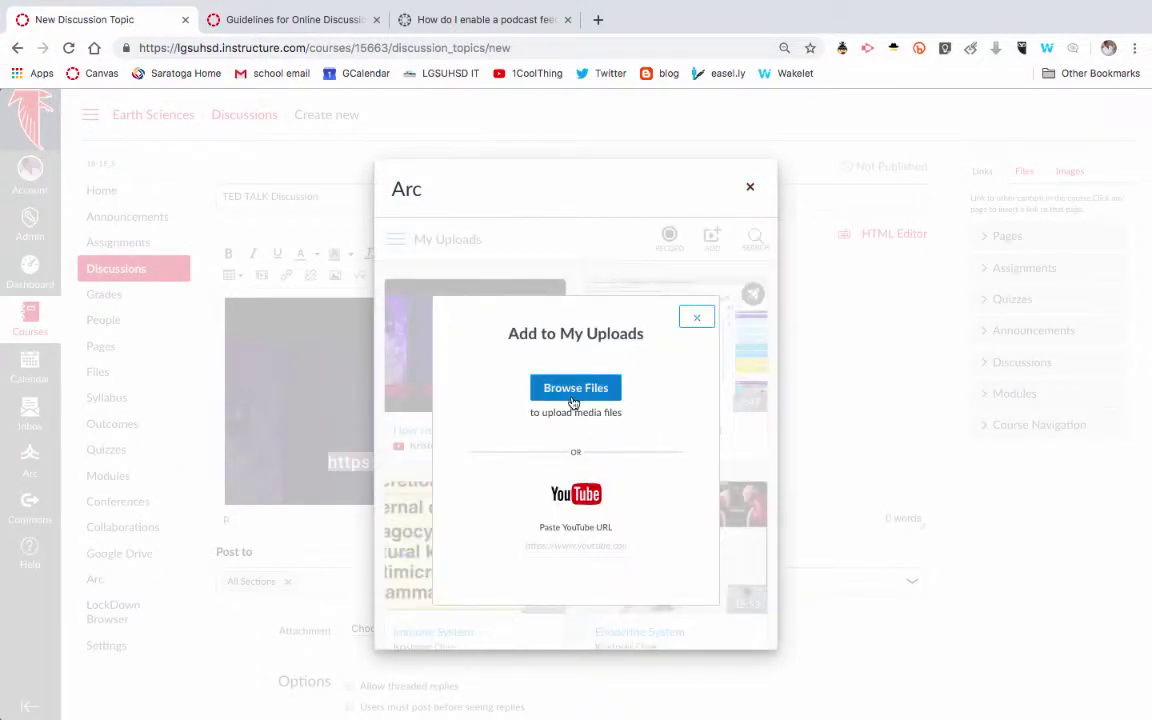
{"action": "left_click", "coordinate": [563, 543]}
{"action": "key", "text": "super+v"}
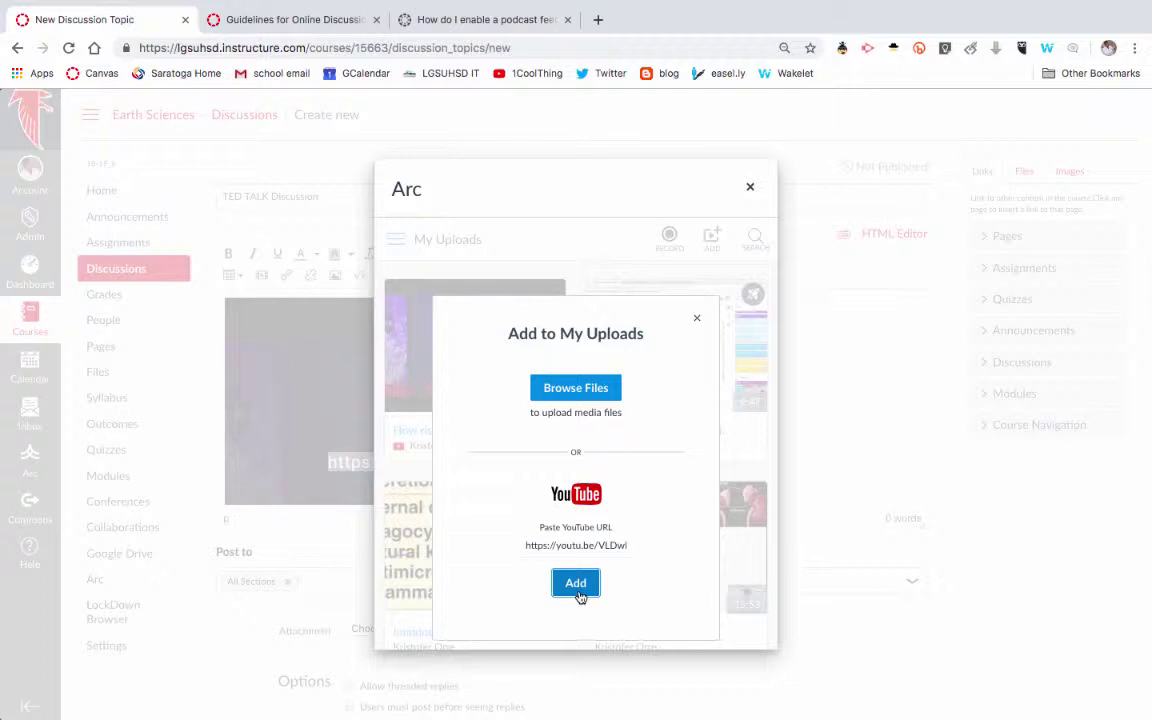
{"action": "left_click", "coordinate": [577, 584]}
{"action": "mouse_move", "coordinate": [516, 346]}
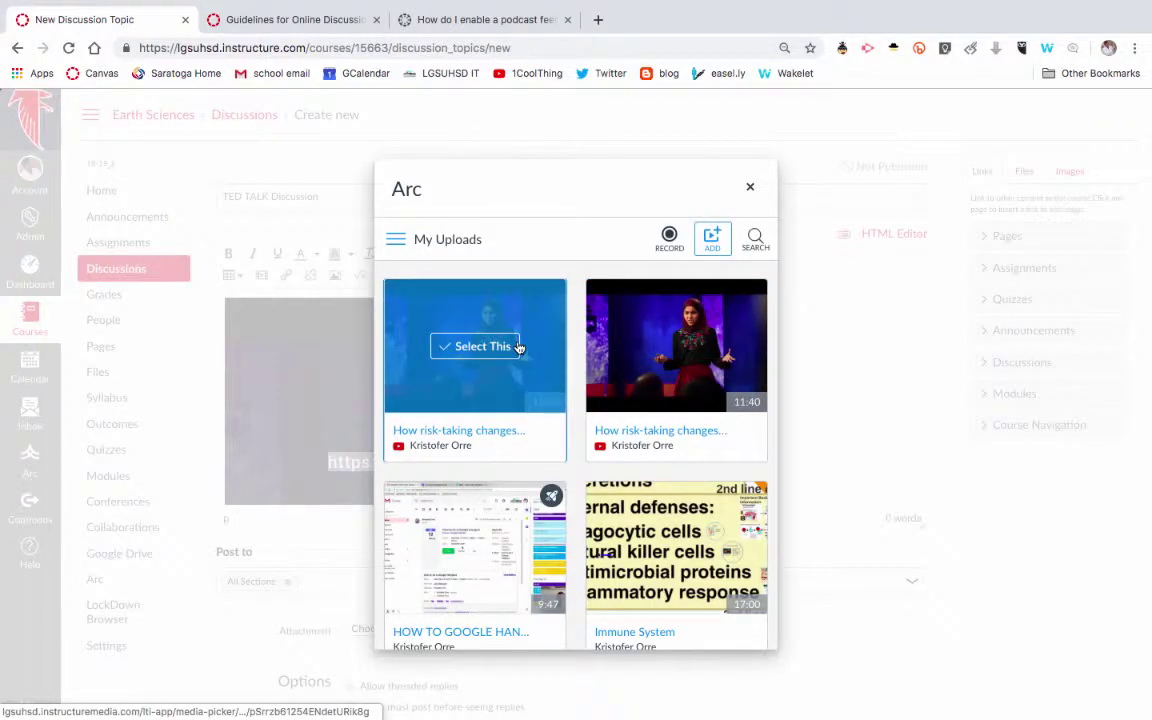
{"action": "left_click", "coordinate": [493, 348]}
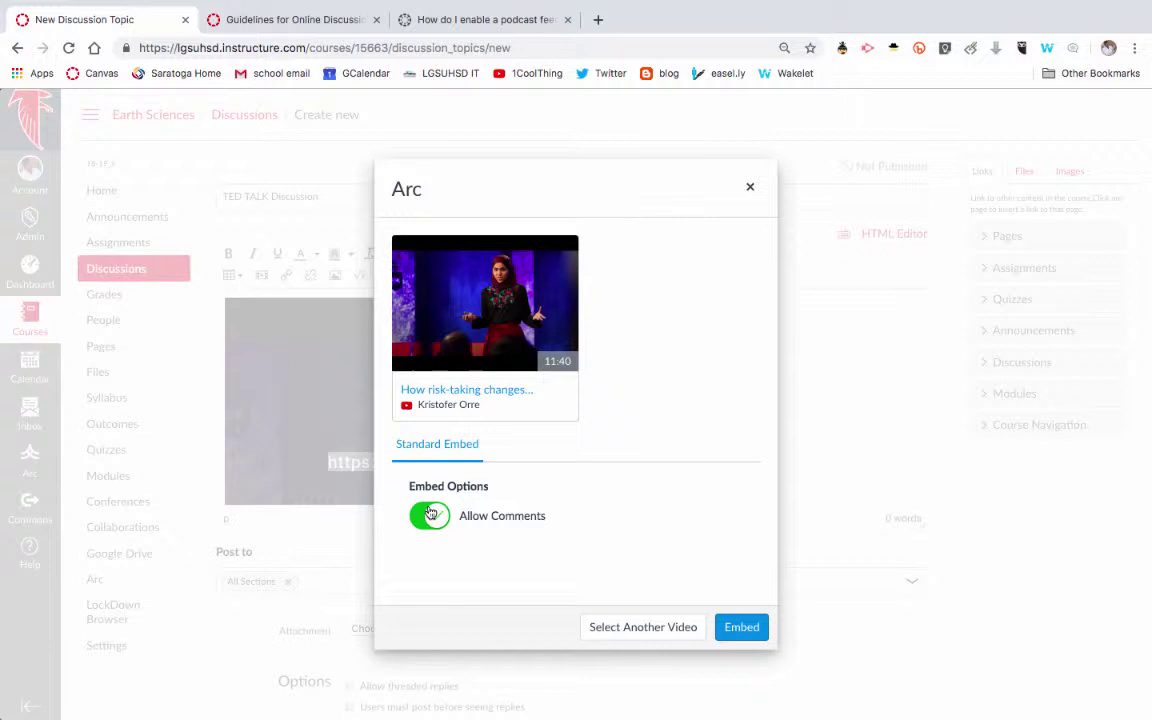
{"action": "left_click", "coordinate": [743, 630]}
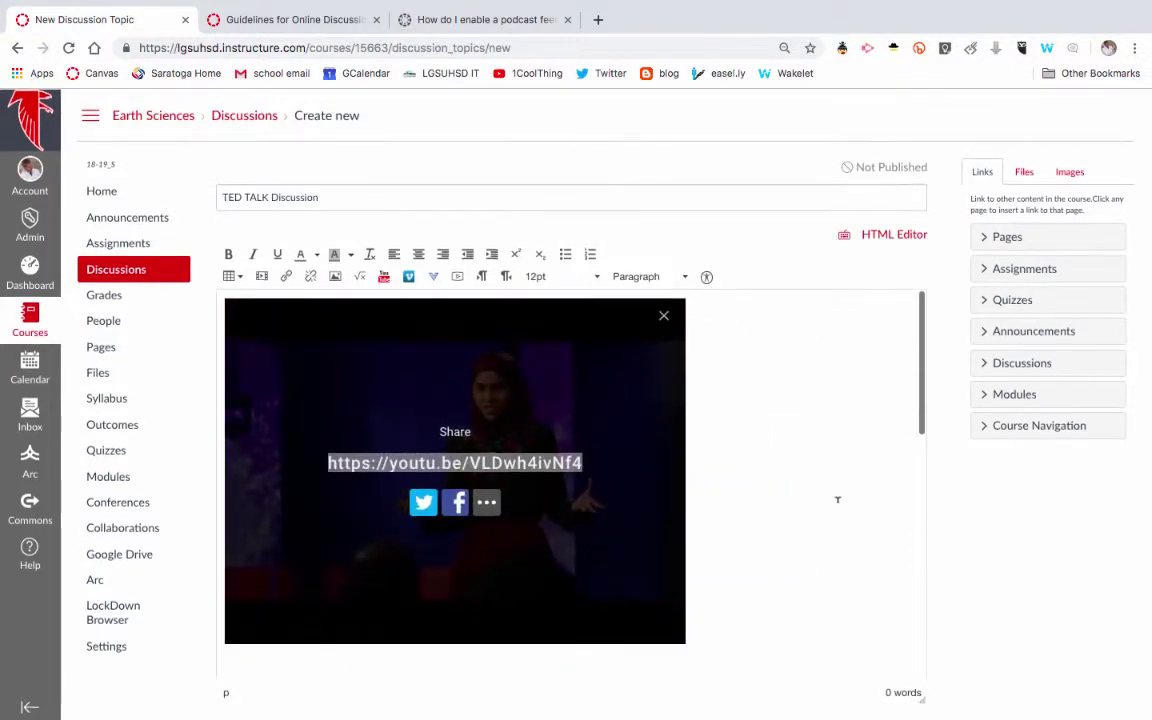
Step: Close the share overlay and show the Insights chart under the Arc player
{"action": "left_click", "coordinate": [663, 314]}
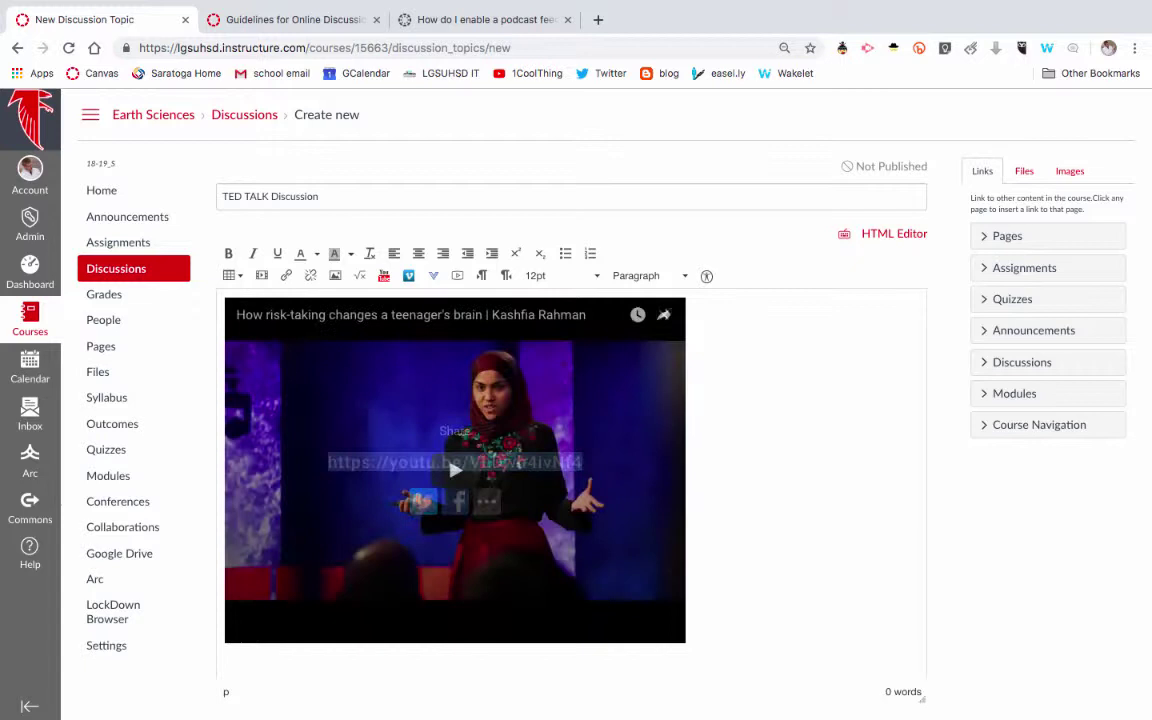
{"action": "scroll", "coordinate": [708, 391], "scroll_direction": "down", "scroll_amount": 5}
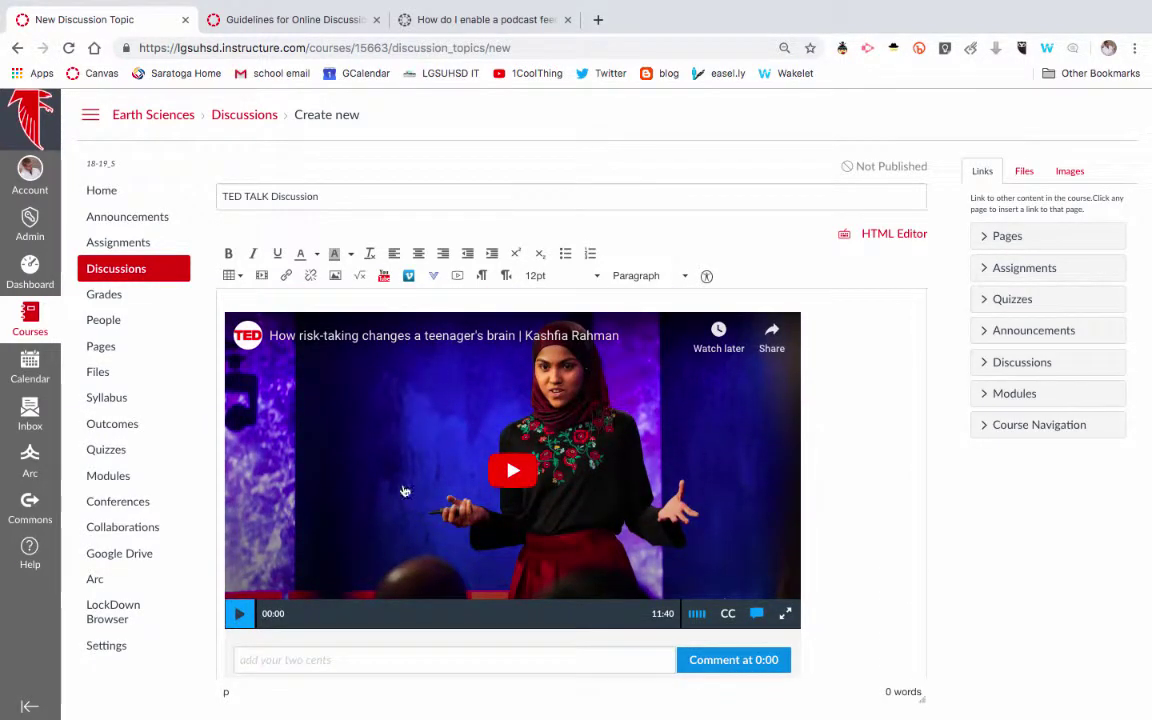
{"action": "scroll", "coordinate": [510, 543], "scroll_direction": "down", "scroll_amount": 2}
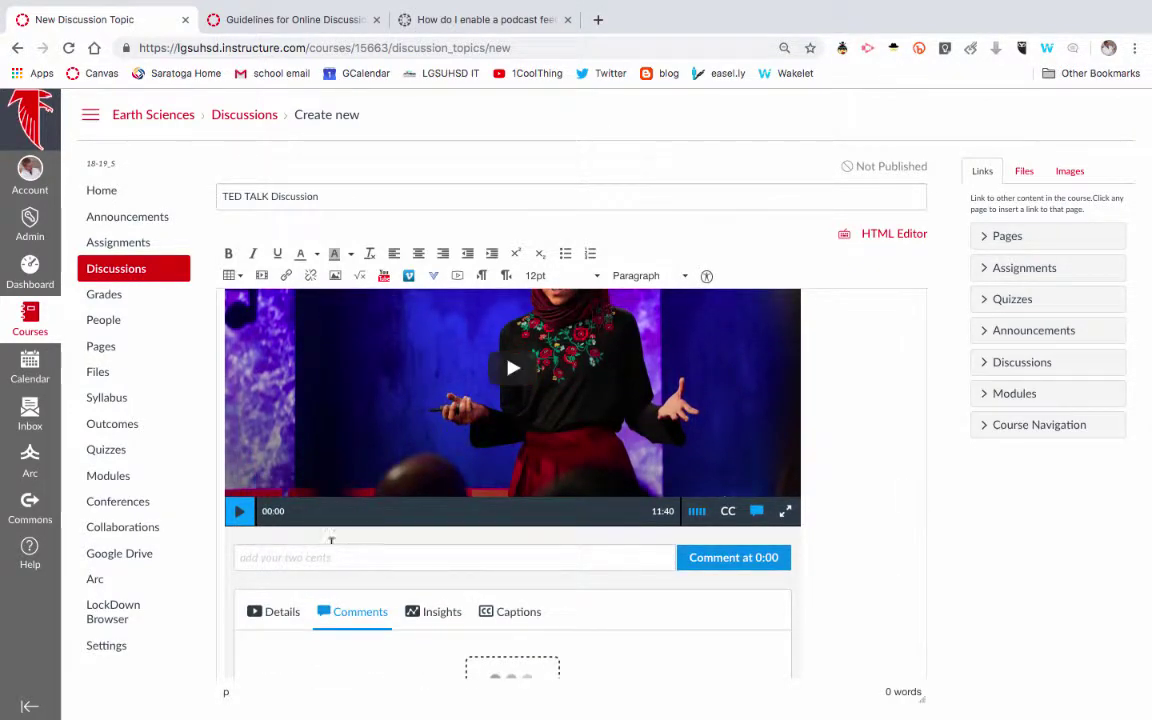
{"action": "scroll", "coordinate": [345, 472], "scroll_direction": "down", "scroll_amount": 1}
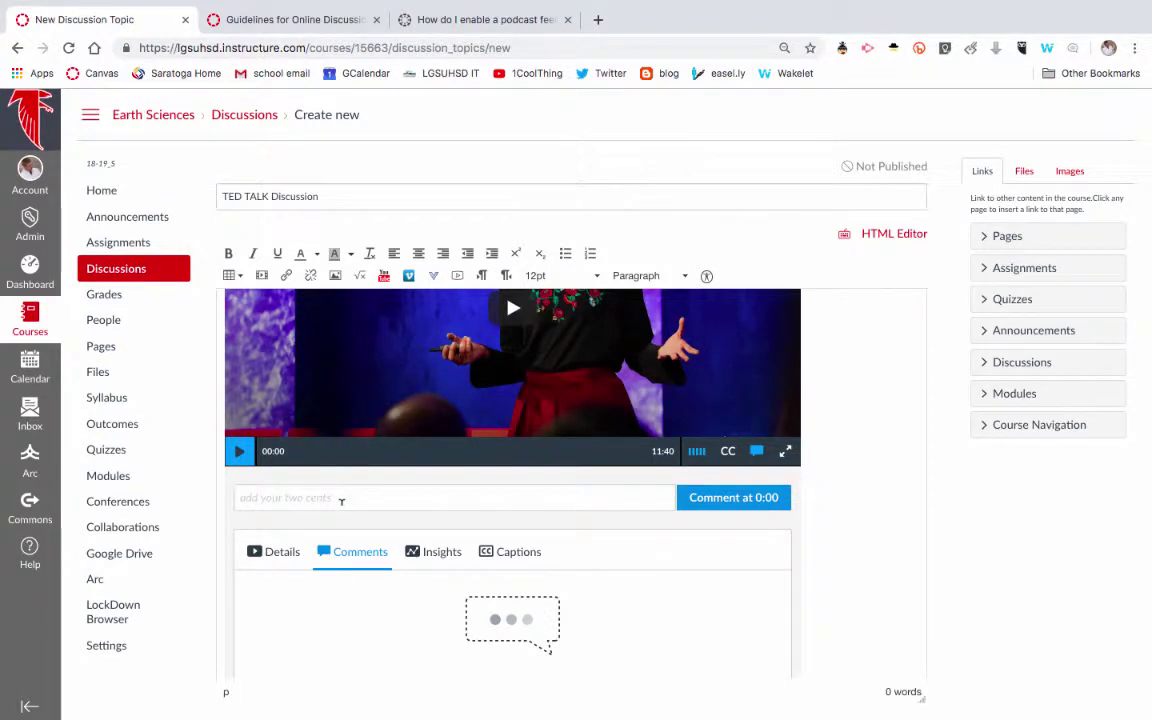
{"action": "scroll", "coordinate": [342, 501], "scroll_direction": "down", "scroll_amount": 1}
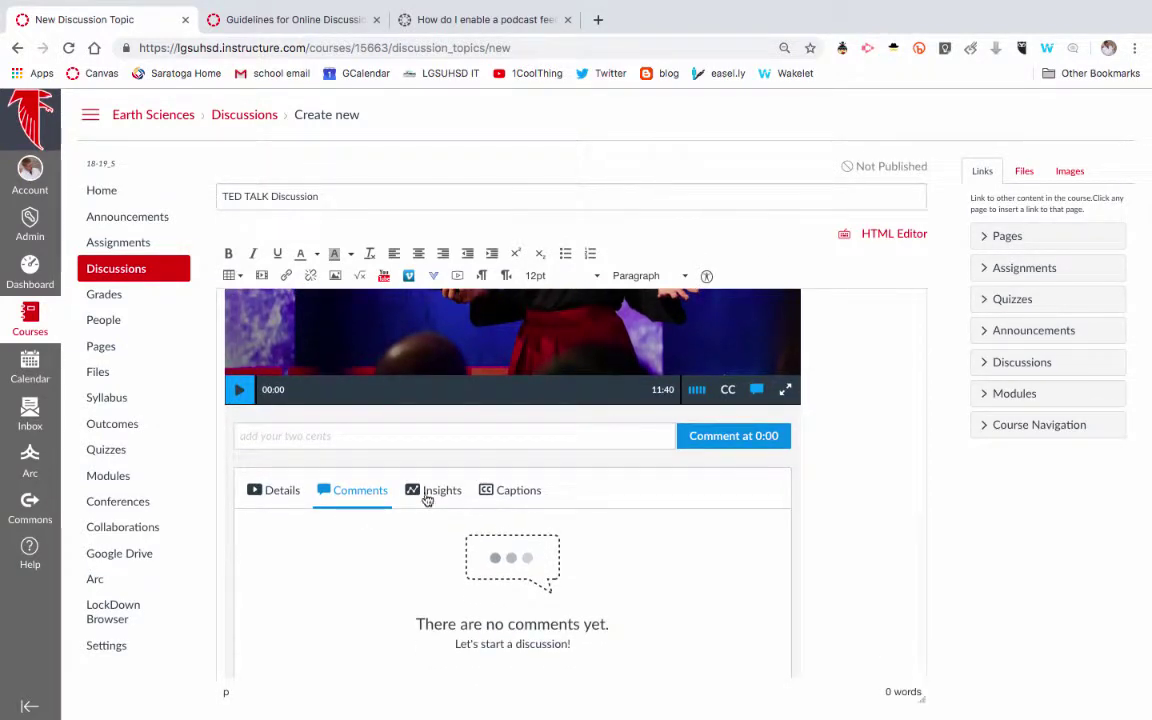
{"action": "left_click", "coordinate": [430, 494]}
{"action": "scroll", "coordinate": [505, 534], "scroll_direction": "down", "scroll_amount": 1}
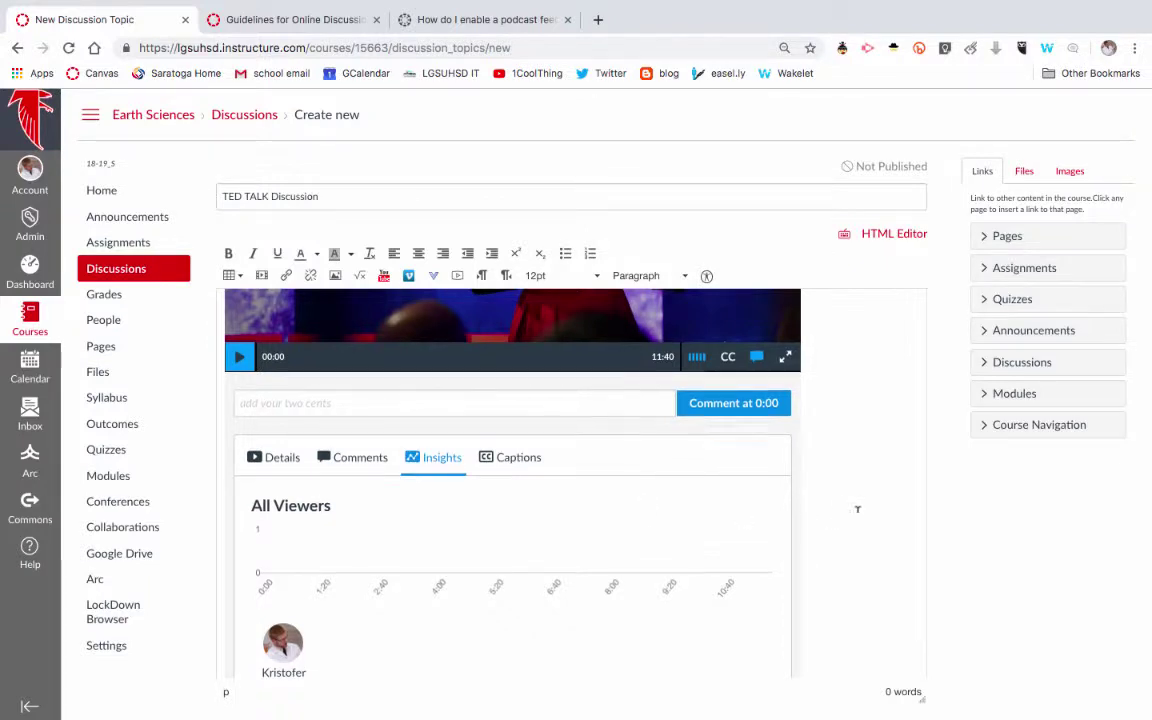
{"action": "scroll", "coordinate": [857, 509], "scroll_direction": "down", "scroll_amount": 1}
{"action": "scroll", "coordinate": [857, 509], "scroll_direction": "down", "scroll_amount": 1}
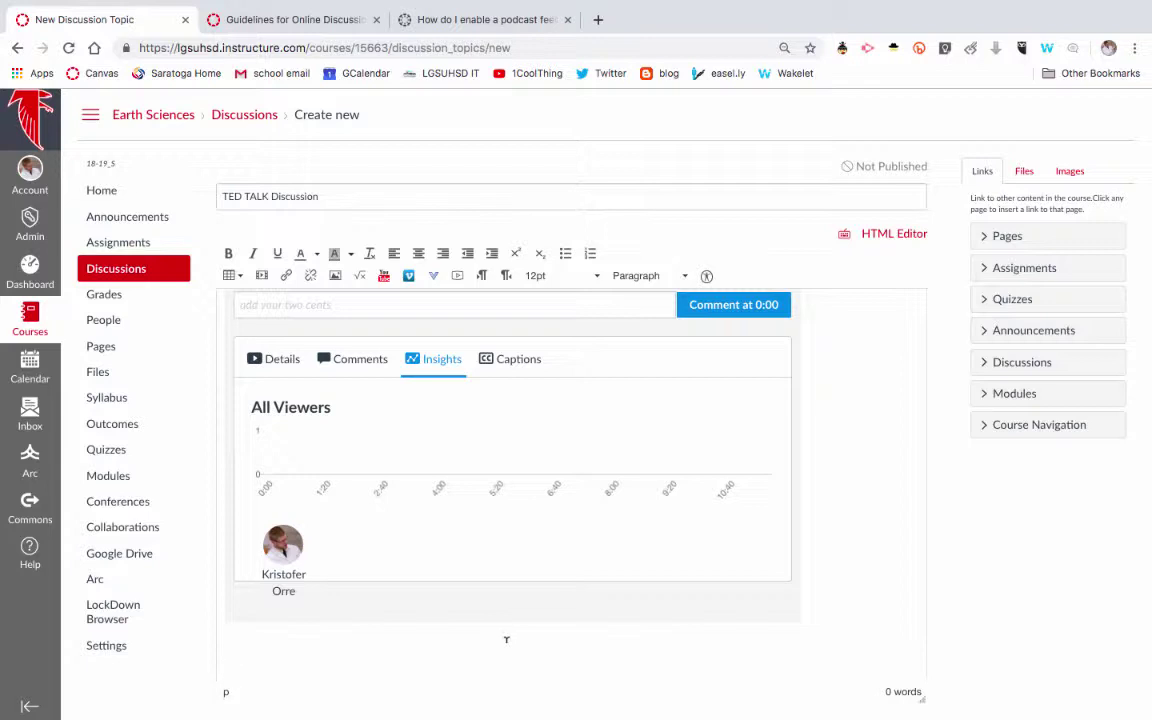
{"action": "scroll", "coordinate": [506, 639], "scroll_direction": "down", "scroll_amount": 1}
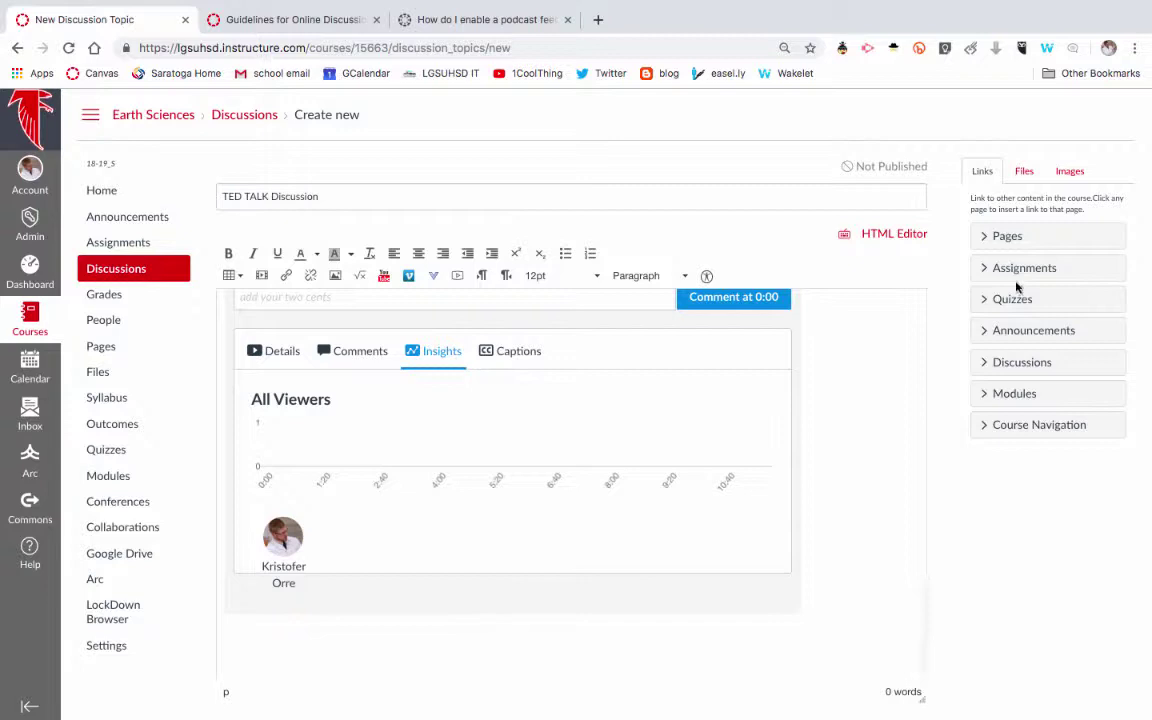
Step: Insert a link to the Guidelines for Online Discussions page from the sidebar Pages list
{"action": "left_click", "coordinate": [1012, 238]}
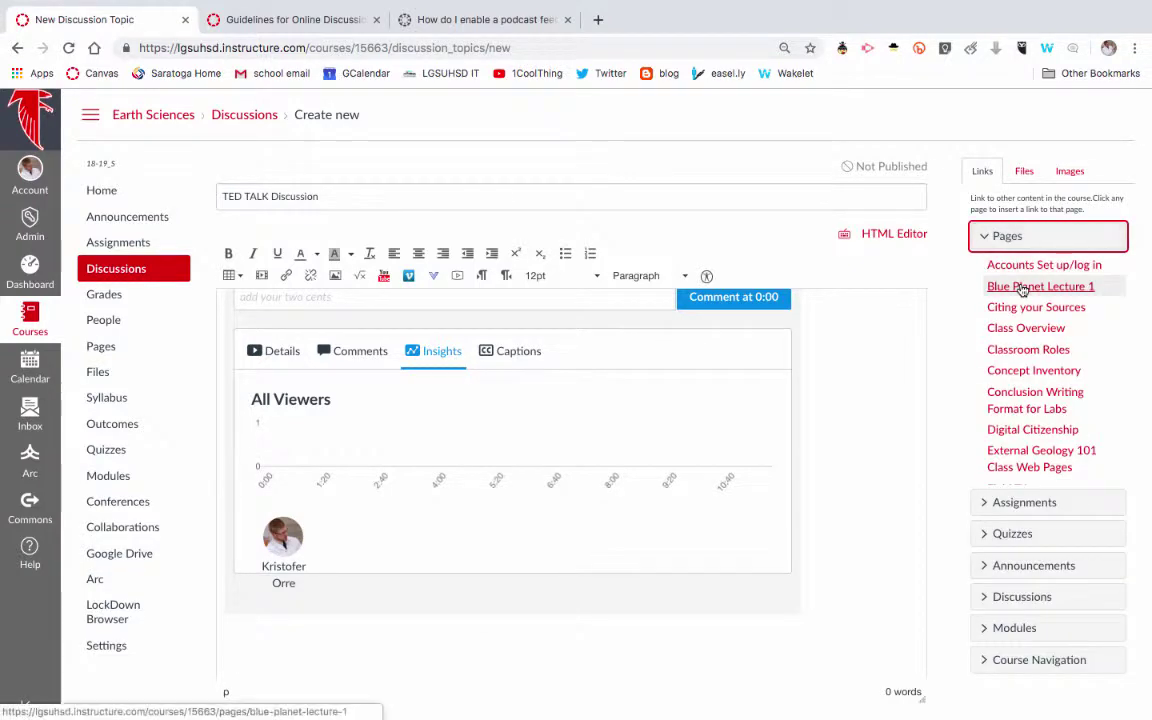
{"action": "scroll", "coordinate": [1021, 285], "scroll_direction": "down", "scroll_amount": 2}
{"action": "scroll", "coordinate": [1021, 428], "scroll_direction": "down", "scroll_amount": 2}
{"action": "scroll", "coordinate": [1021, 428], "scroll_direction": "up", "scroll_amount": 3}
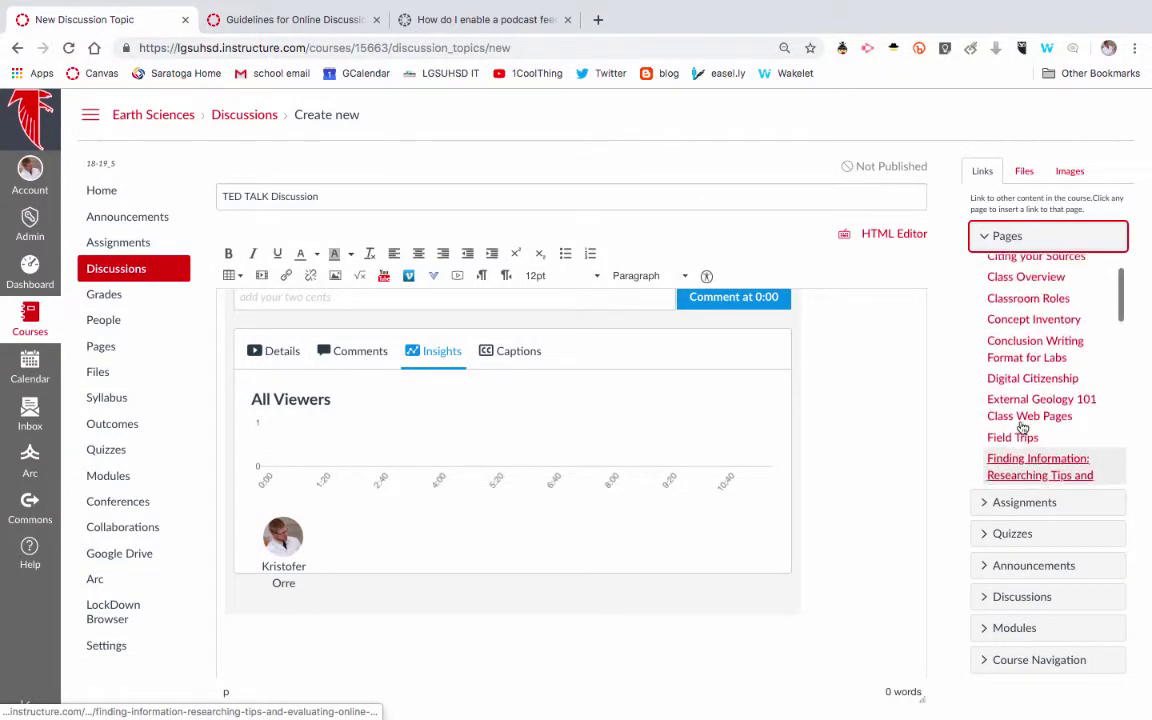
{"action": "scroll", "coordinate": [1021, 428], "scroll_direction": "down", "scroll_amount": 6}
{"action": "scroll", "coordinate": [1021, 428], "scroll_direction": "down", "scroll_amount": 8}
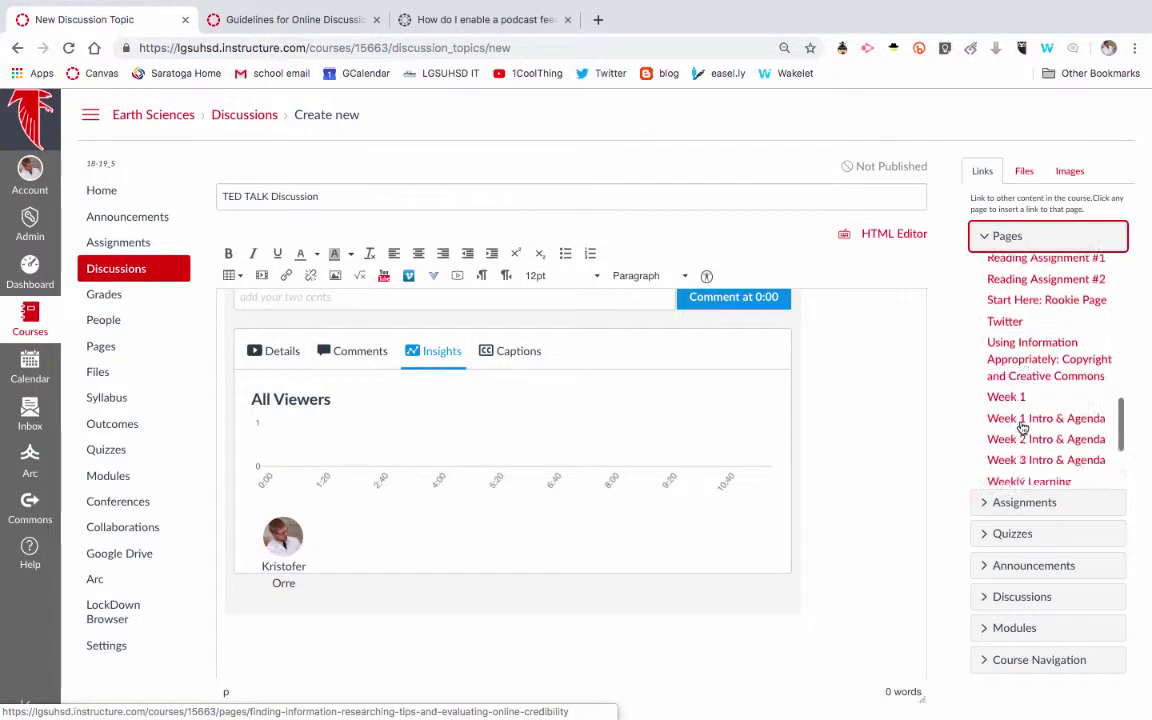
{"action": "scroll", "coordinate": [1021, 428], "scroll_direction": "up", "scroll_amount": 8}
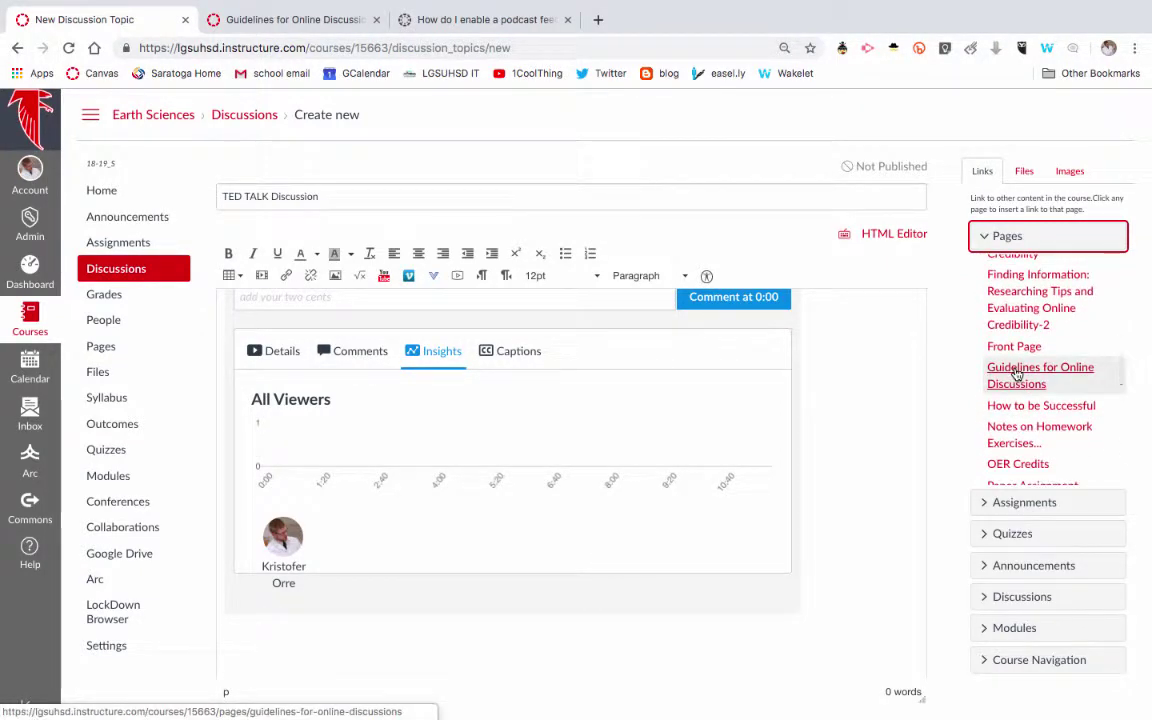
{"action": "left_click", "coordinate": [1017, 374]}
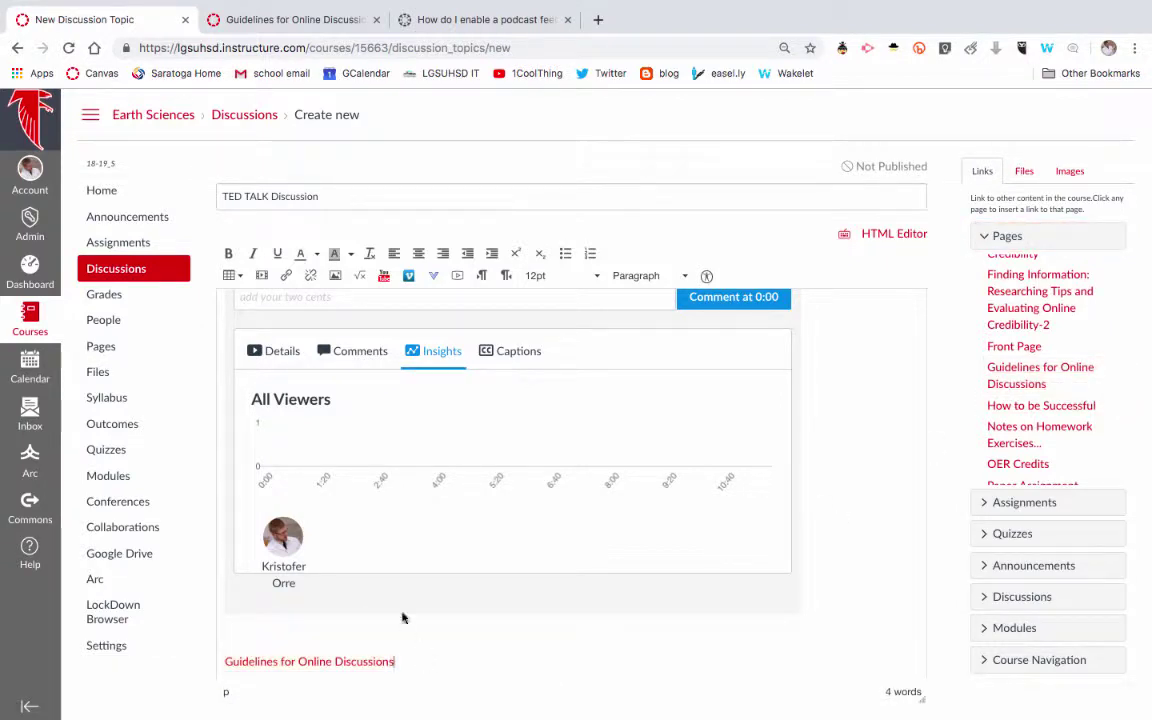
Step: Select and copy the guidelines text, items 1–7, from the Guidelines page
{"action": "left_click", "coordinate": [303, 19]}
{"action": "left_click", "coordinate": [433, 353]}
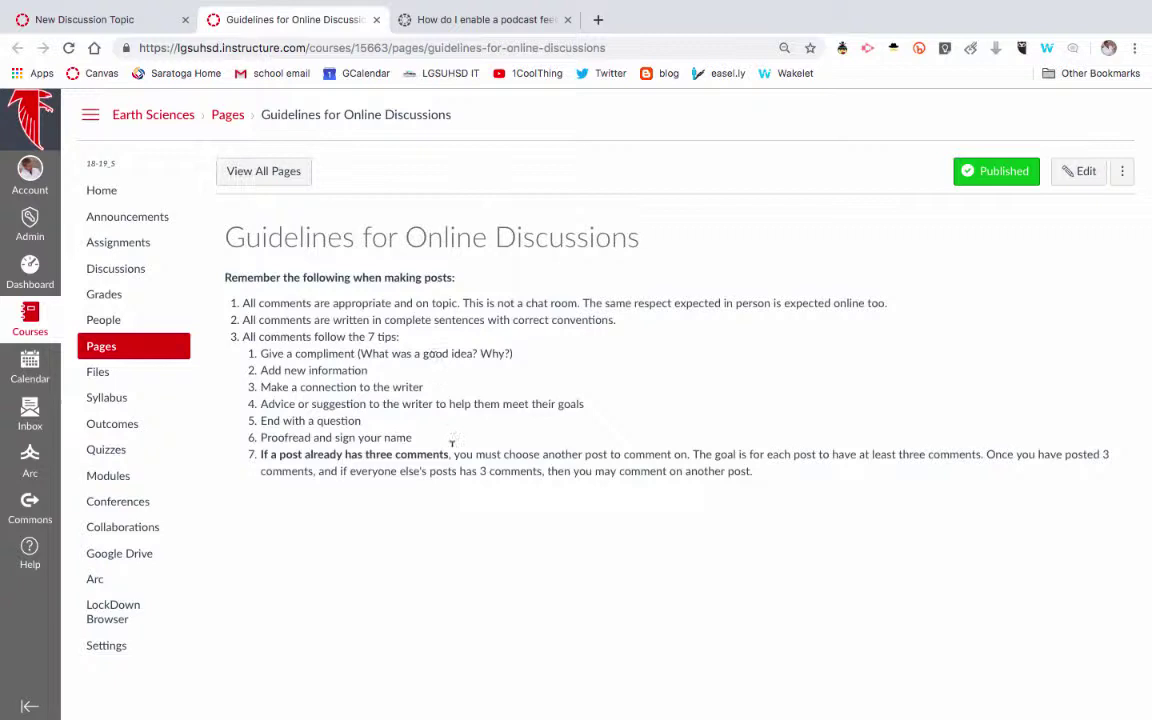
{"action": "left_click_drag", "start_coordinate": [227, 277], "coordinate": [594, 503]}
{"action": "key", "text": "super+c"}
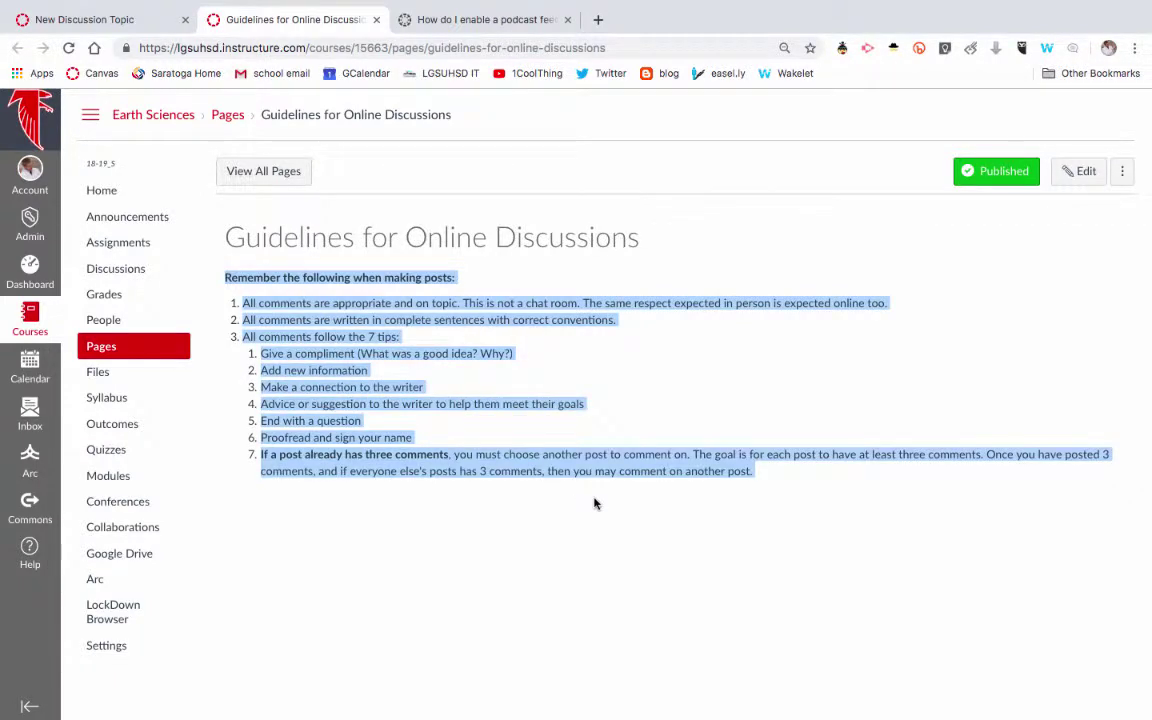
{"action": "left_click", "coordinate": [75, 15]}
{"action": "scroll", "coordinate": [447, 413], "scroll_direction": "down", "scroll_amount": 5}
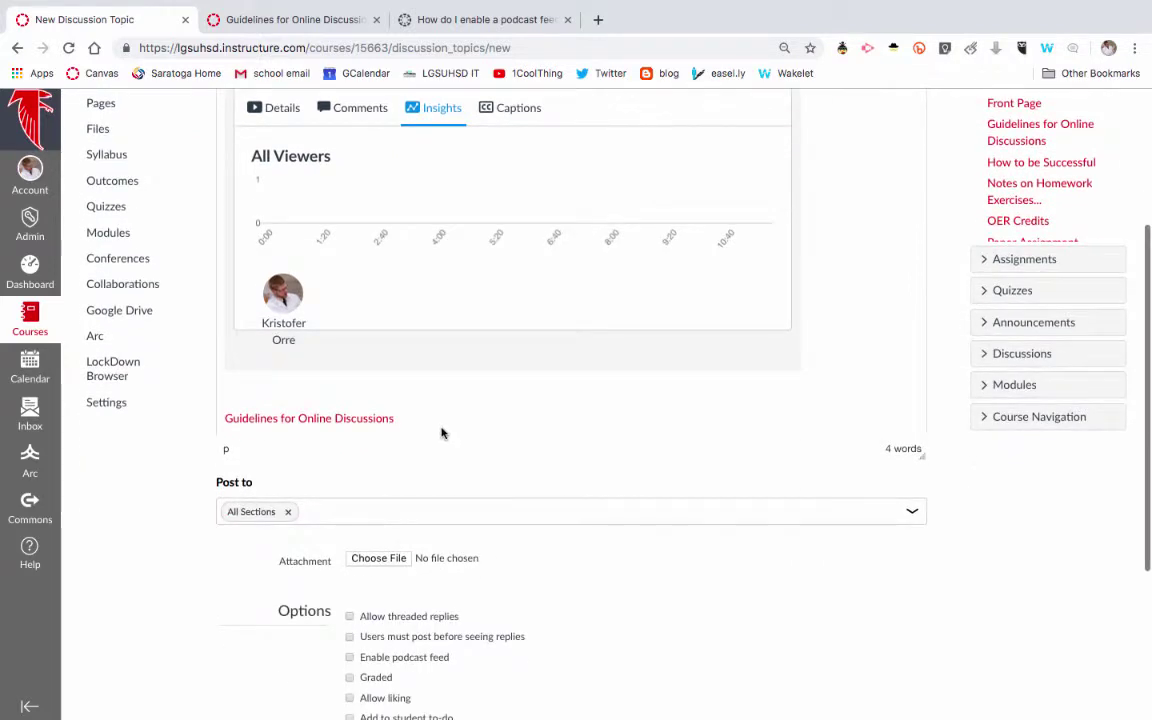
Step: Paste guidelines items 1–7 below the link, bringing the body to 136 words
{"action": "key", "text": "super+v"}
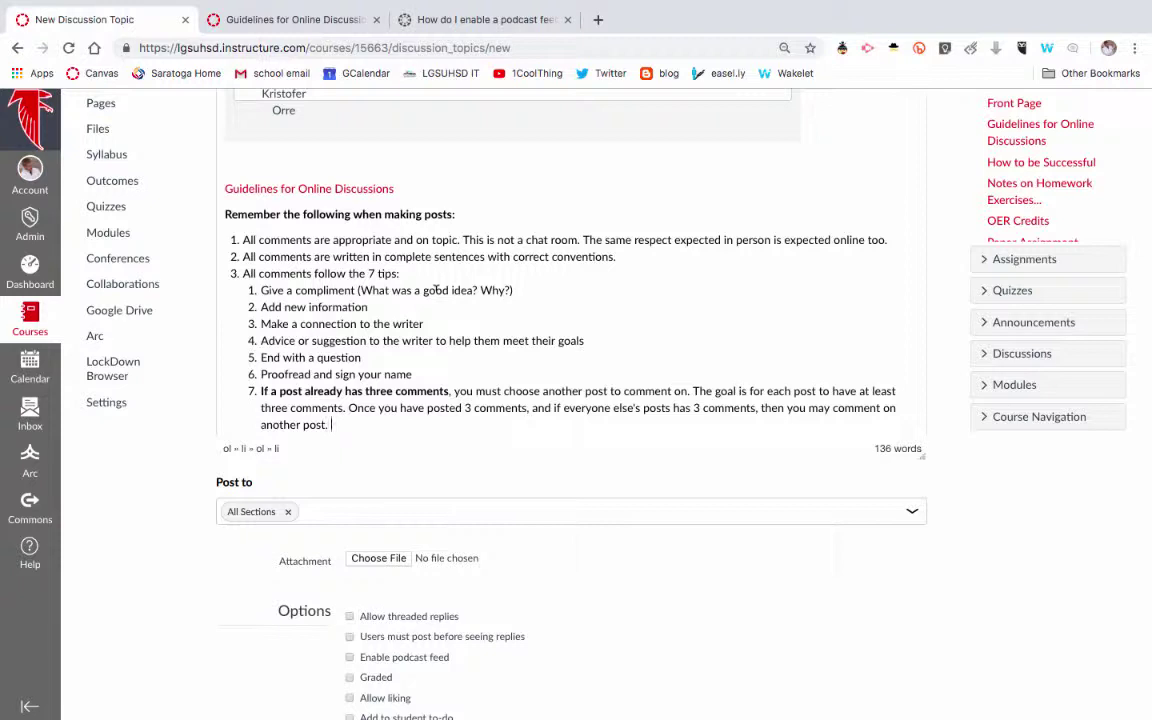
{"action": "scroll", "coordinate": [436, 289], "scroll_direction": "down", "scroll_amount": 1}
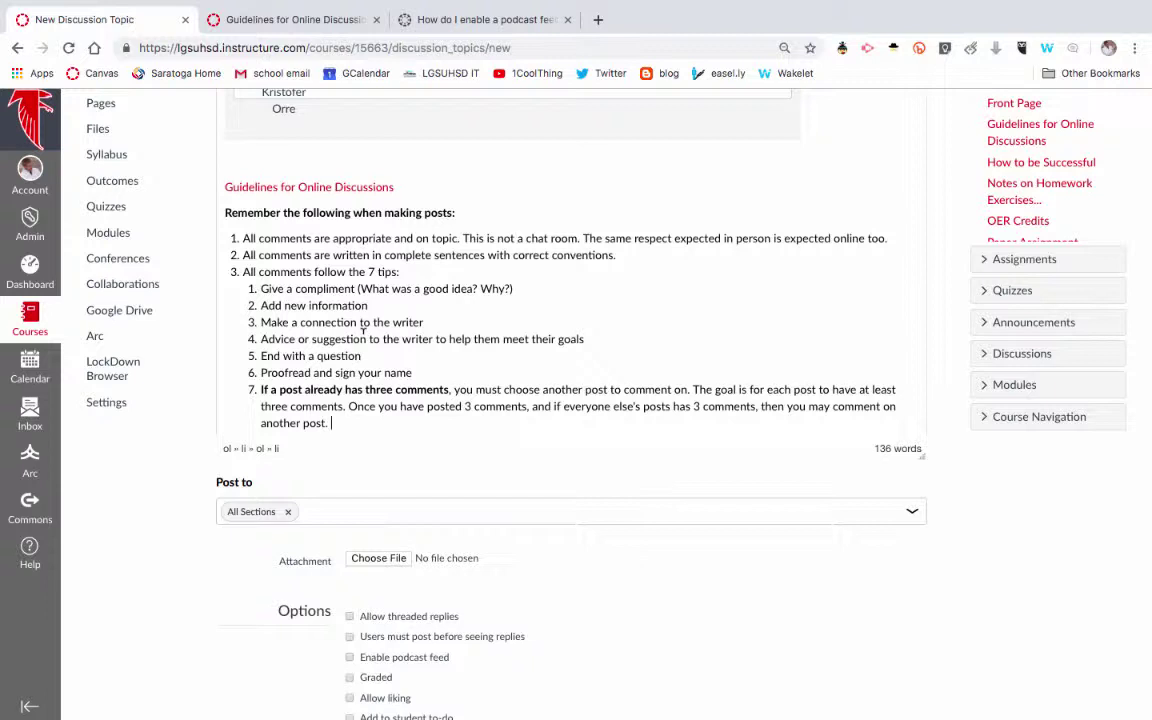
{"action": "scroll", "coordinate": [355, 360], "scroll_direction": "down", "scroll_amount": 1}
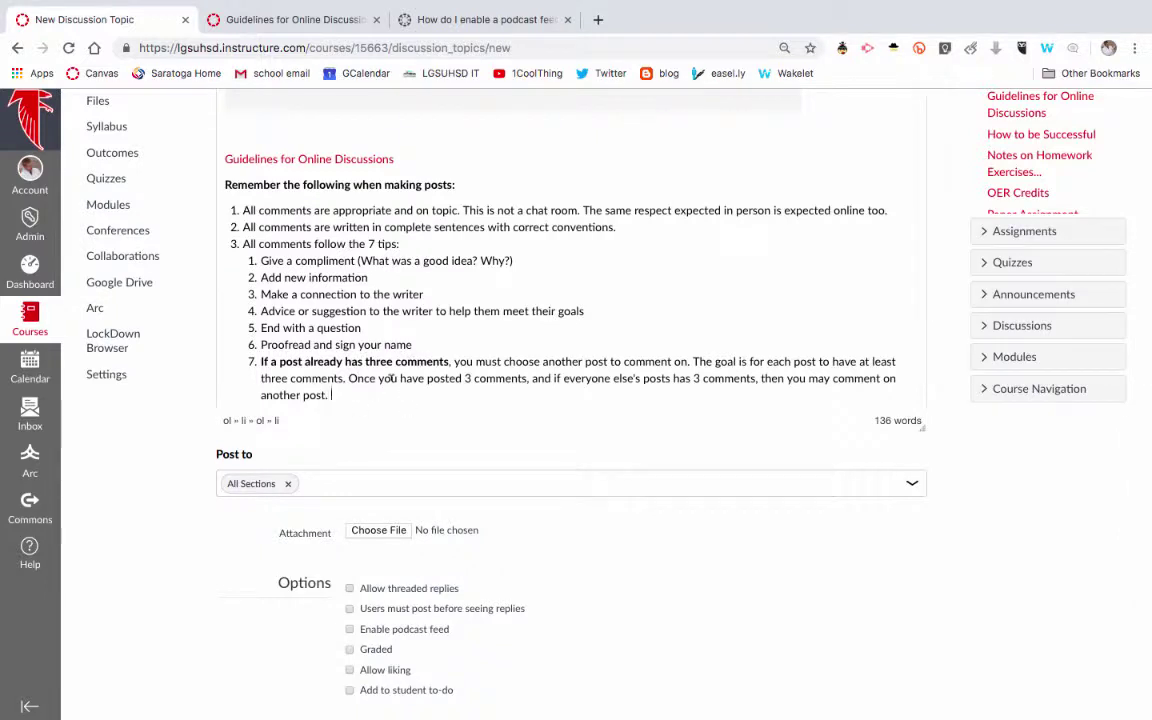
{"action": "scroll", "coordinate": [375, 370], "scroll_direction": "down", "scroll_amount": 1}
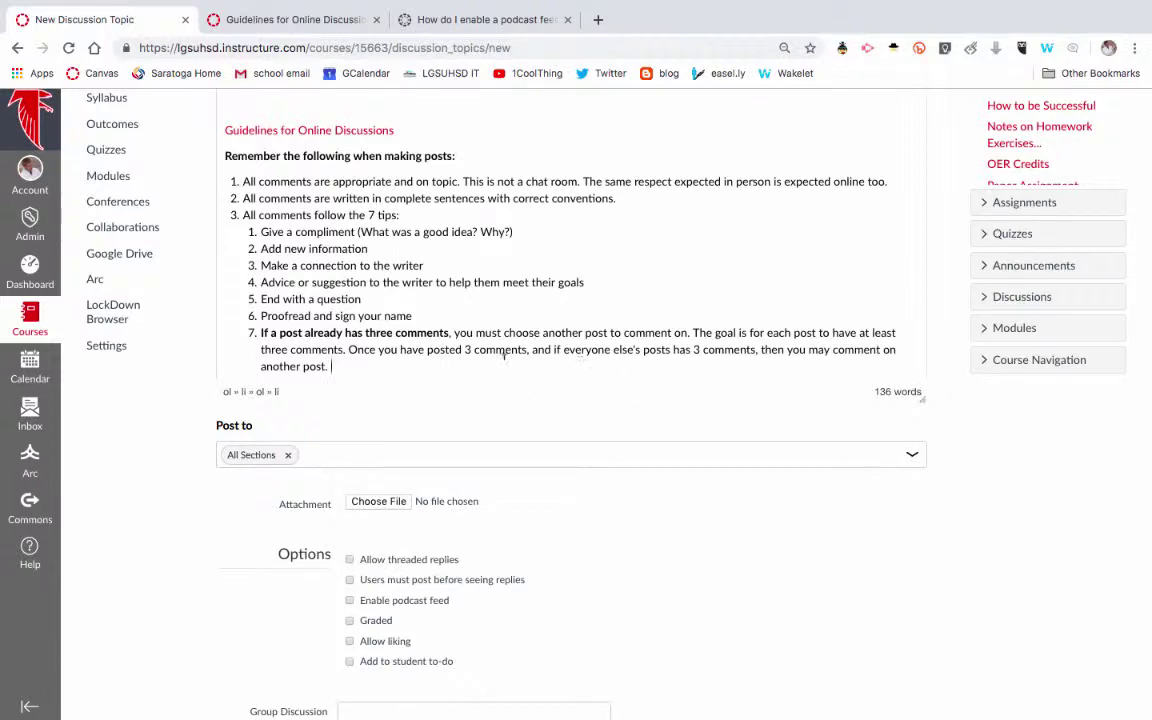
{"action": "scroll", "coordinate": [504, 355], "scroll_direction": "down", "scroll_amount": 1}
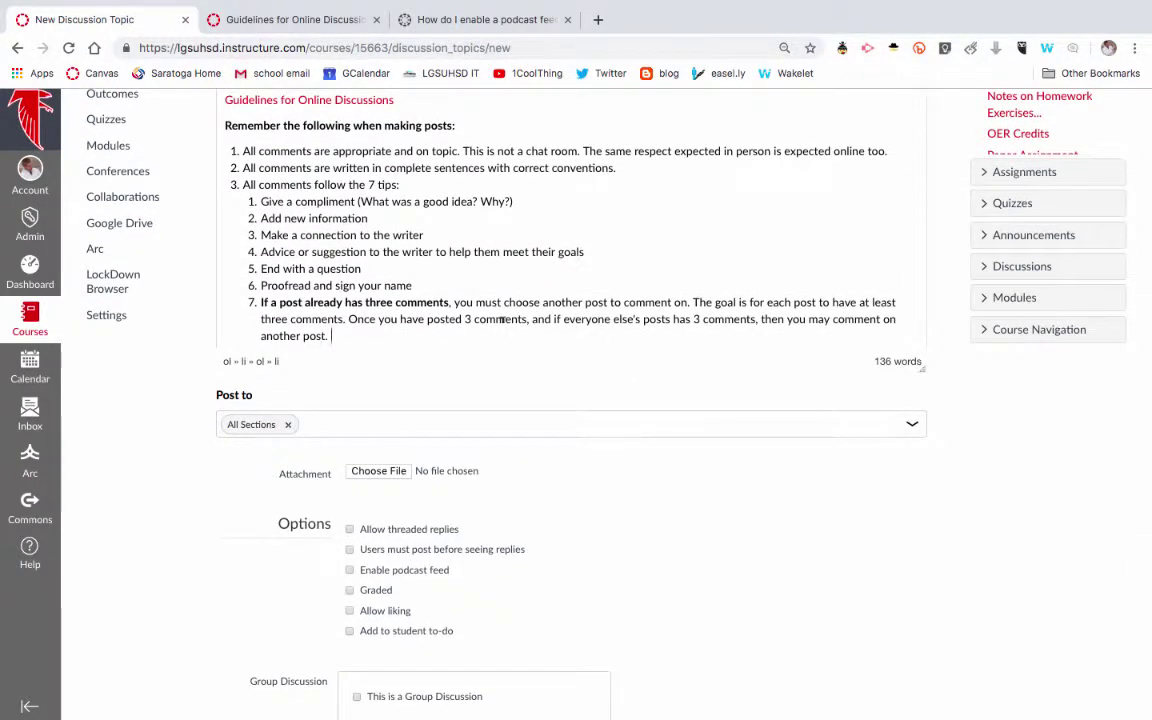
{"action": "scroll", "coordinate": [503, 316], "scroll_direction": "down", "scroll_amount": 1}
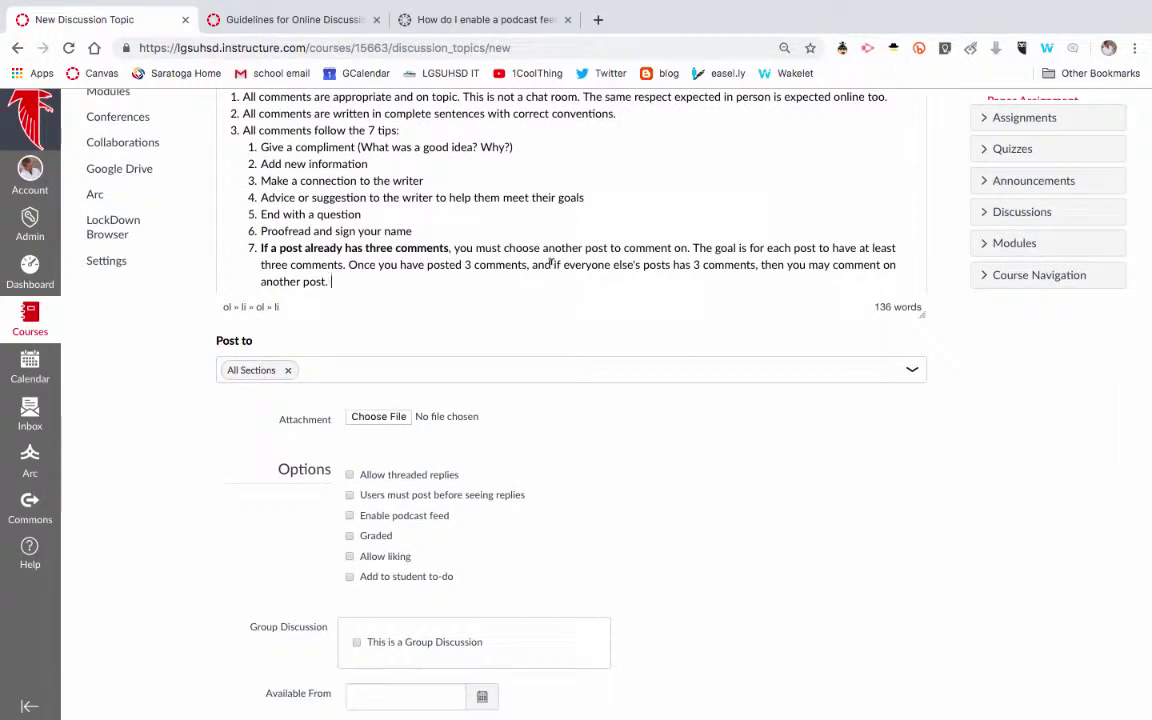
{"action": "scroll", "coordinate": [551, 261], "scroll_direction": "down", "scroll_amount": 1}
{"action": "scroll", "coordinate": [551, 263], "scroll_direction": "down", "scroll_amount": 2}
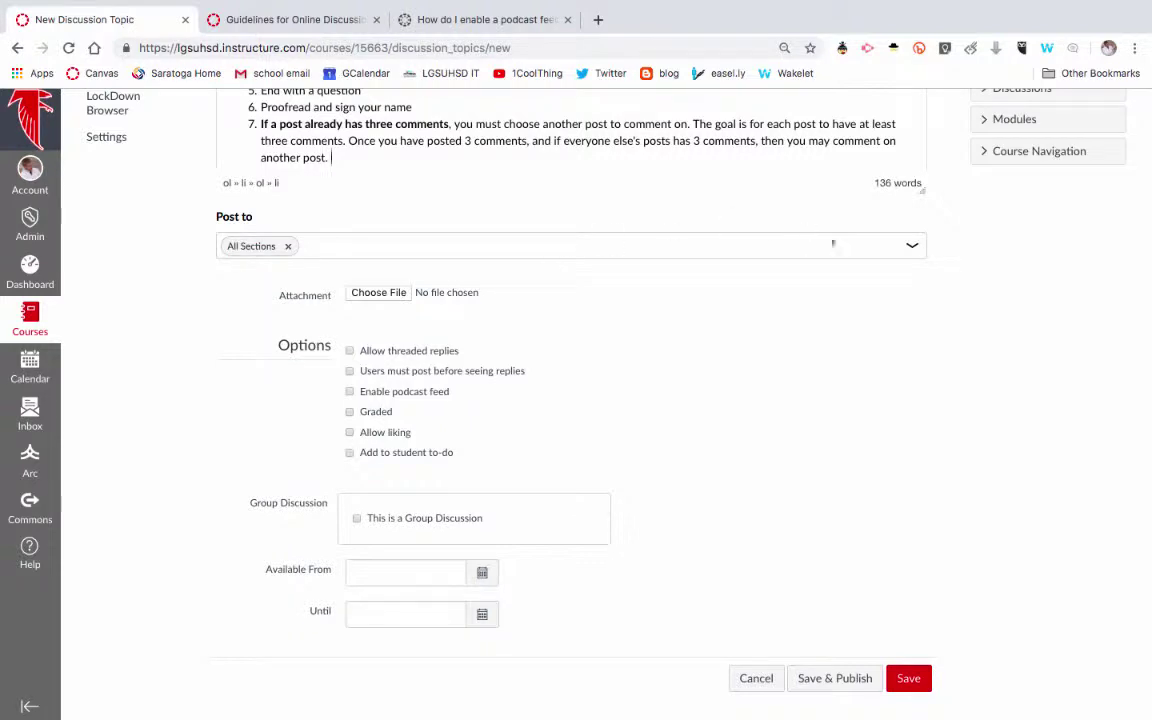
{"action": "left_click", "coordinate": [913, 248]}
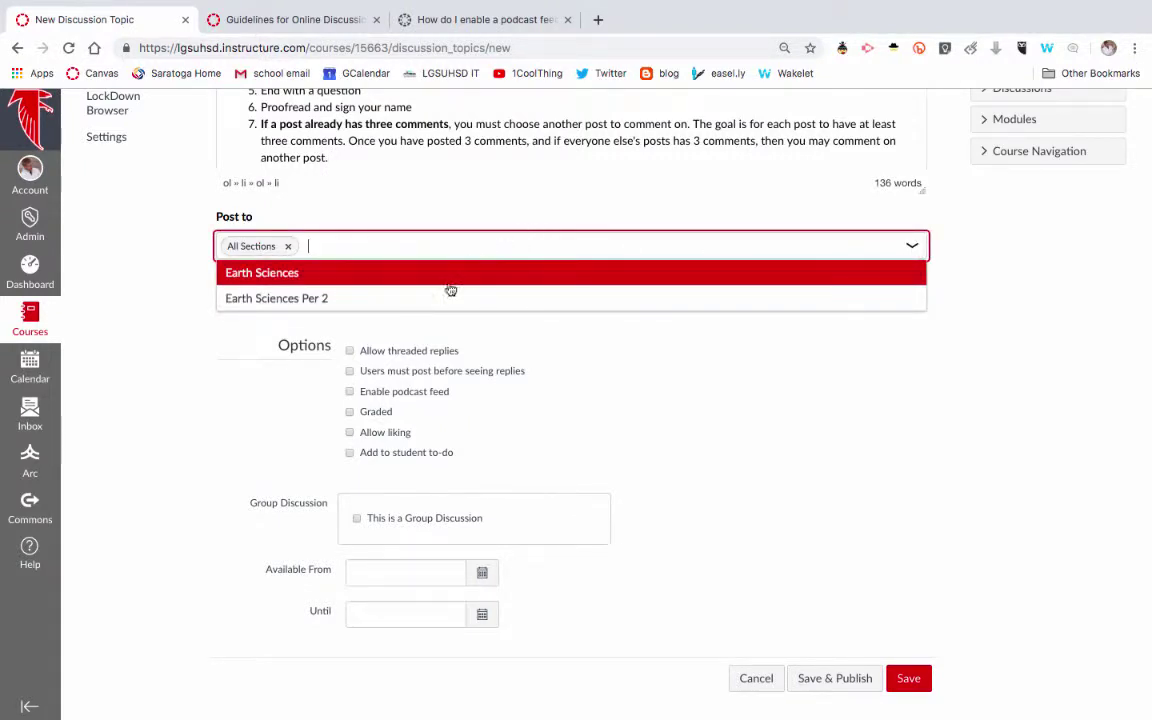
Step: Keep the discussion posted to All Sections rather than Earth Sciences Per 2
{"action": "left_click", "coordinate": [378, 308]}
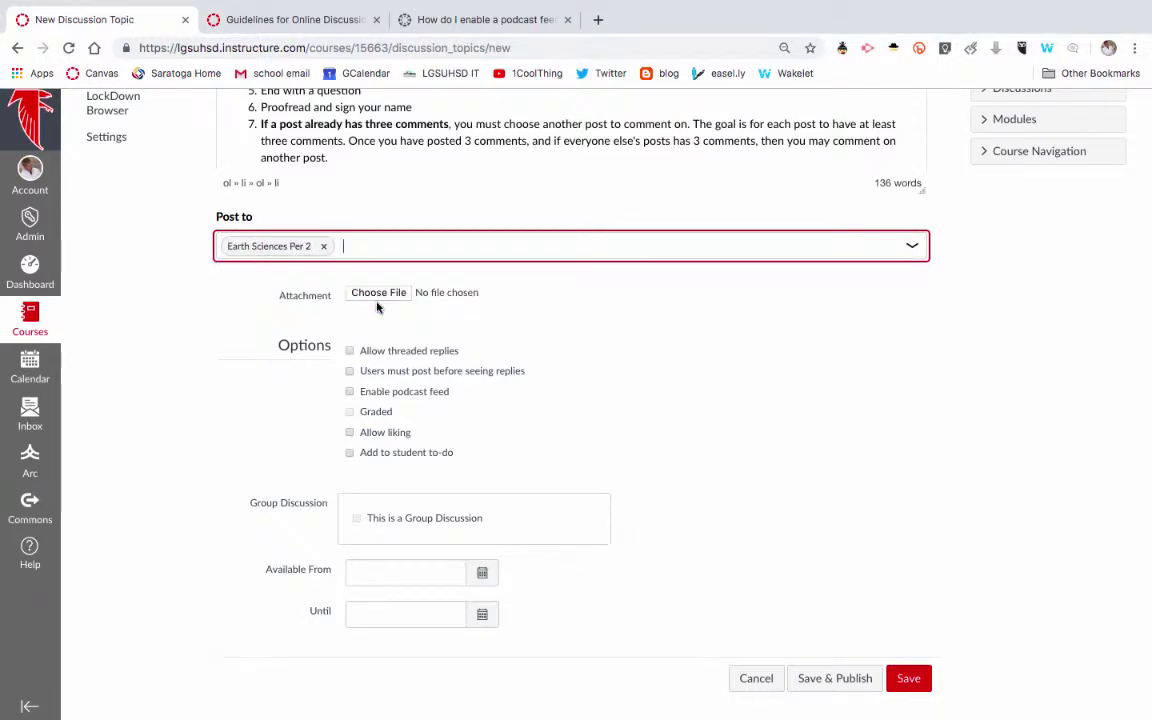
{"action": "left_click", "coordinate": [912, 247]}
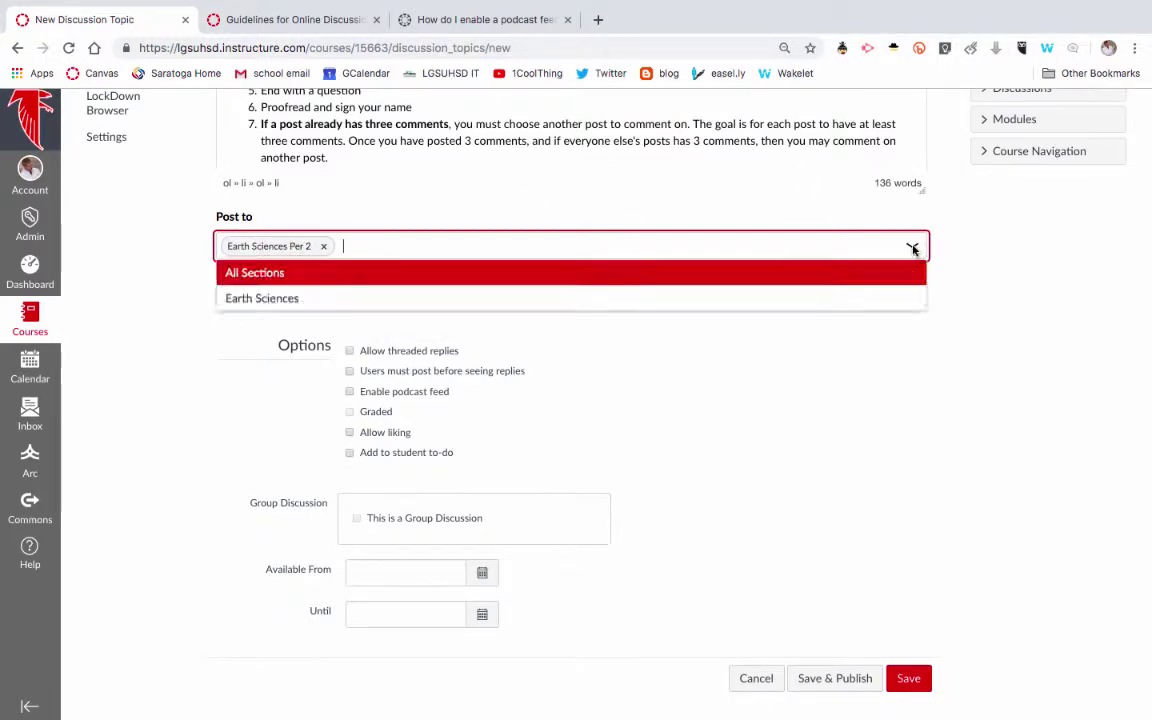
{"action": "key", "text": "Return"}
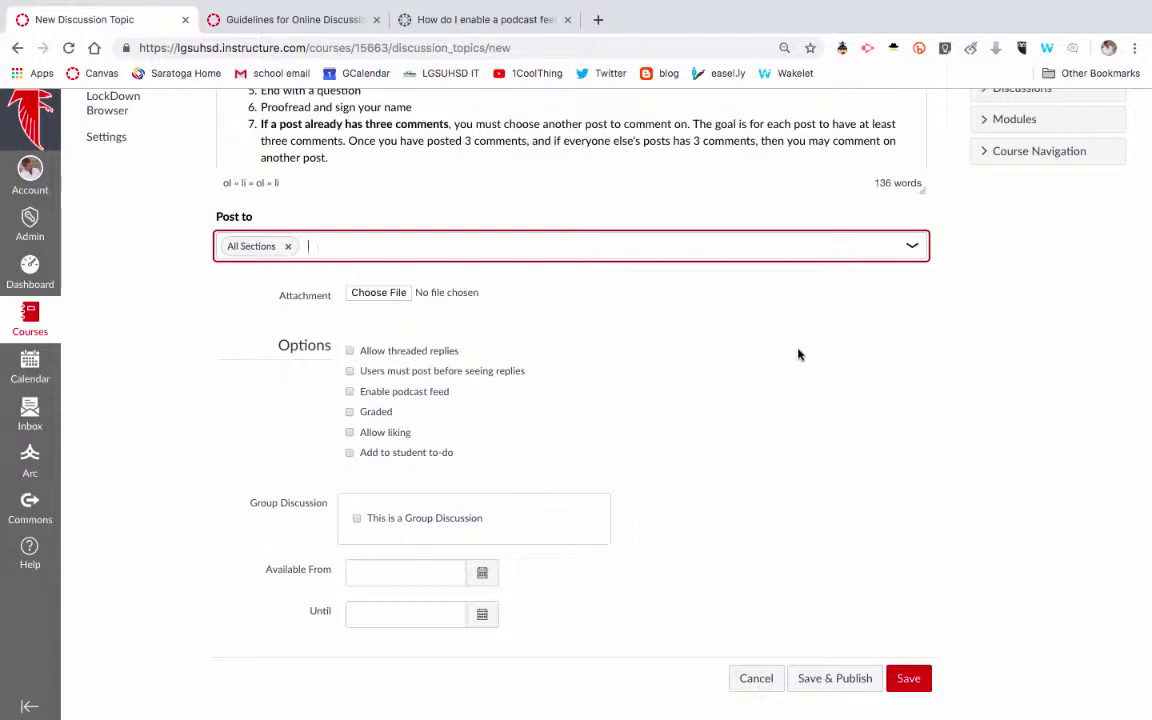
{"action": "right_click", "coordinate": [798, 354]}
{"action": "left_click", "coordinate": [761, 355]}
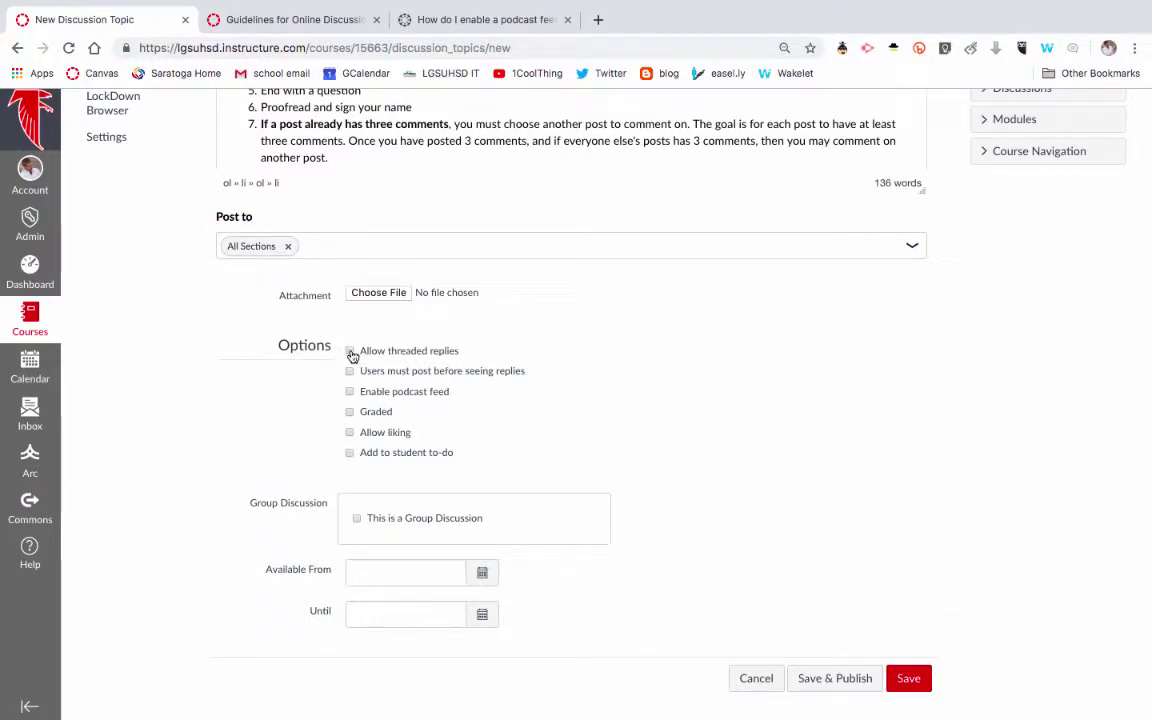
Step: Allow threaded replies and require posting before seeing replies, leaving the podcast feed off
{"action": "left_click", "coordinate": [350, 352]}
{"action": "scroll", "coordinate": [478, 297], "scroll_direction": "up", "scroll_amount": 3}
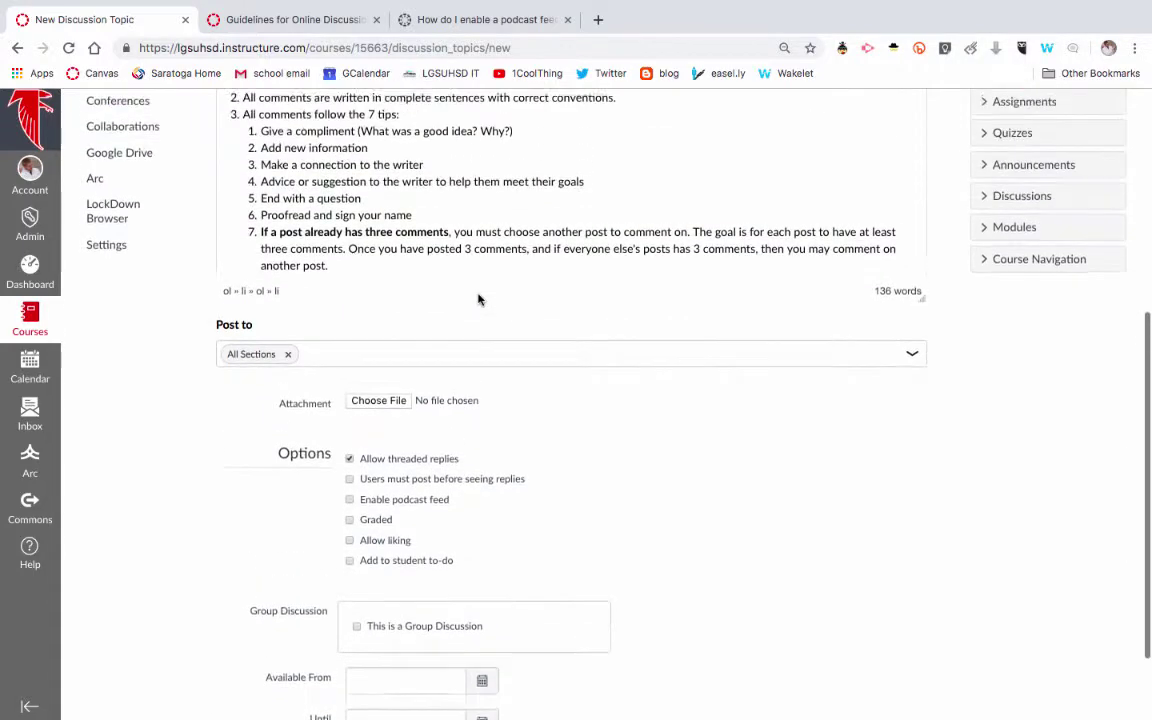
{"action": "scroll", "coordinate": [478, 297], "scroll_direction": "down", "scroll_amount": 3}
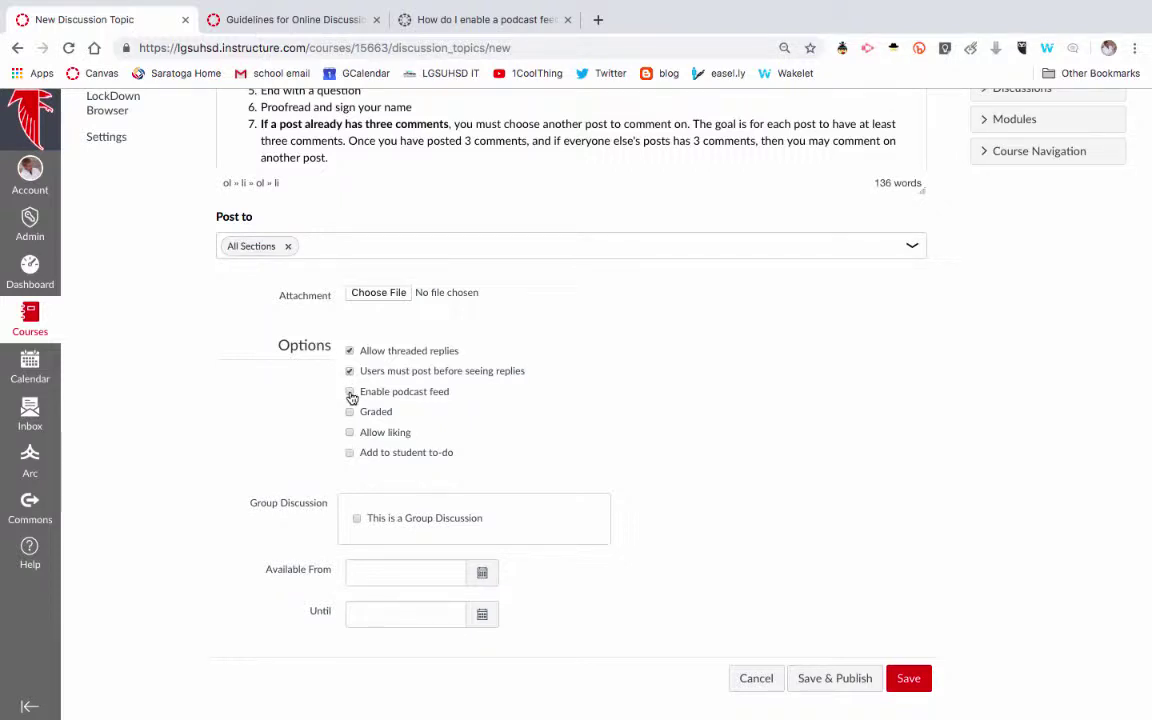
{"action": "left_click", "coordinate": [350, 393]}
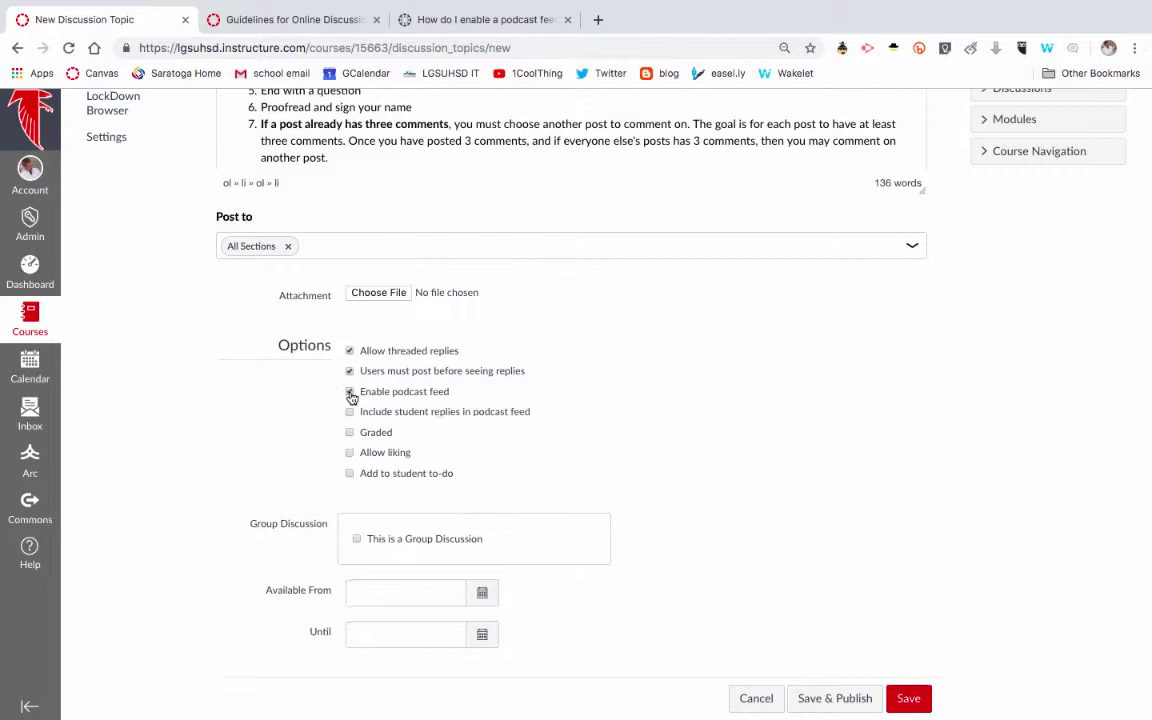
{"action": "left_click", "coordinate": [350, 413]}
{"action": "left_click", "coordinate": [351, 394]}
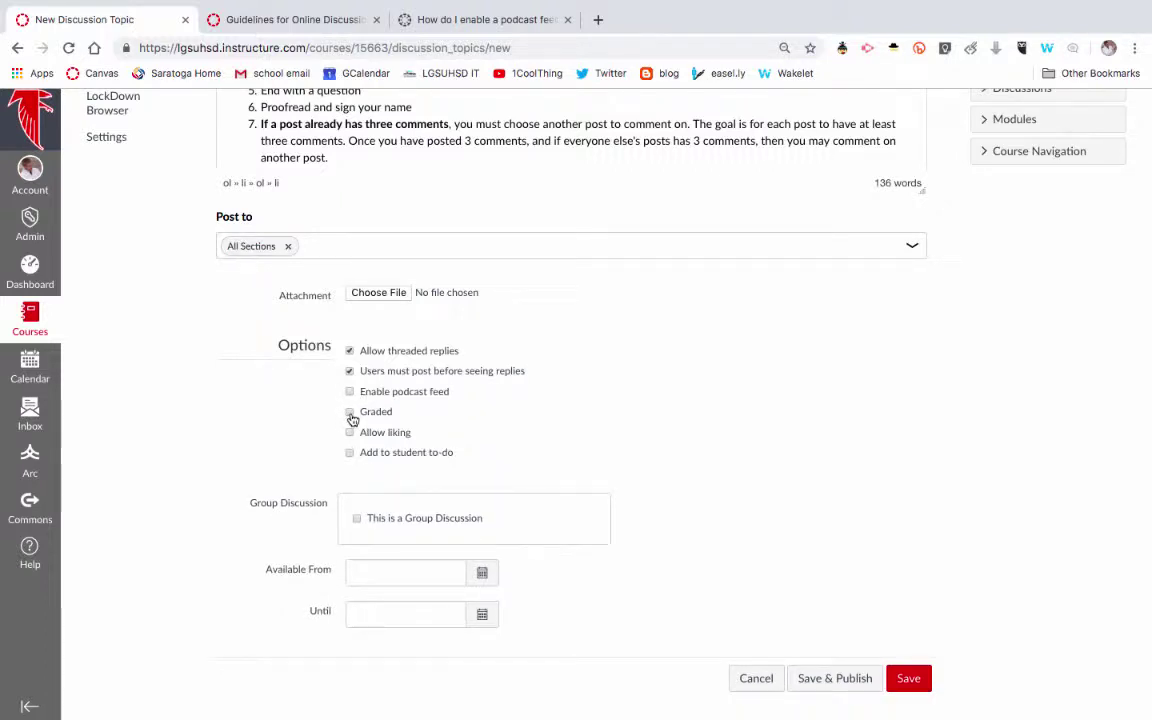
Step: Make the discussion graded, worth 10 points, in the Participation assignment group
{"action": "left_click", "coordinate": [352, 418]}
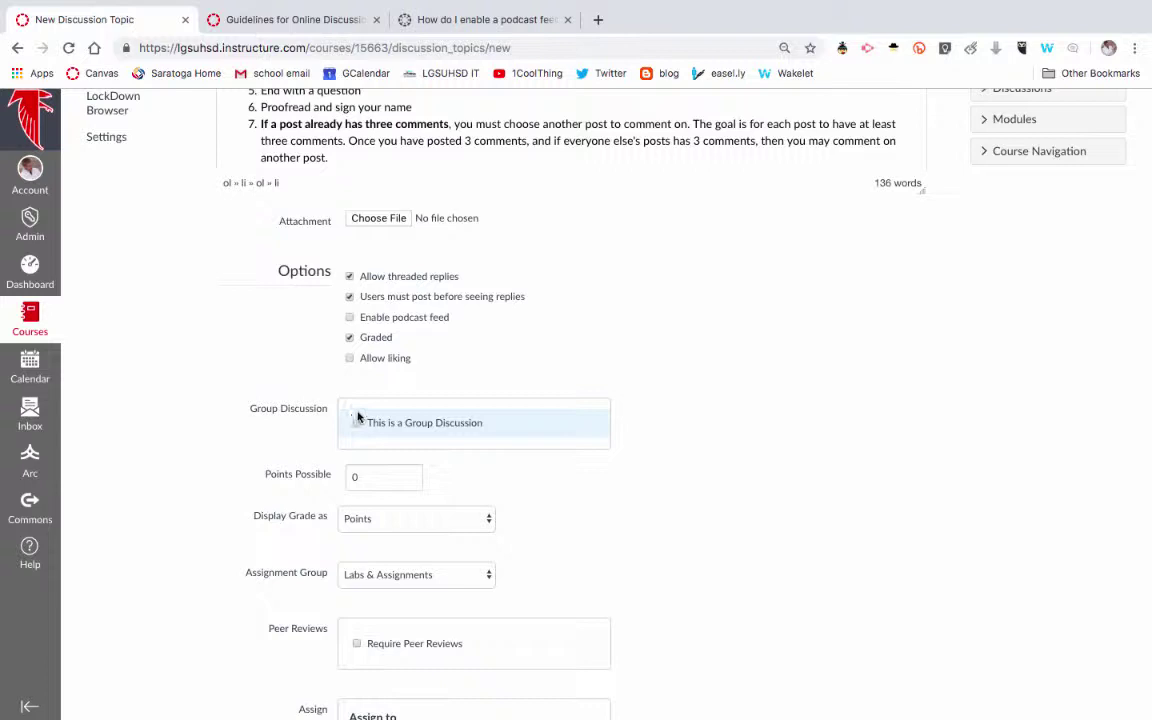
{"action": "scroll", "coordinate": [594, 396], "scroll_direction": "down", "scroll_amount": 1}
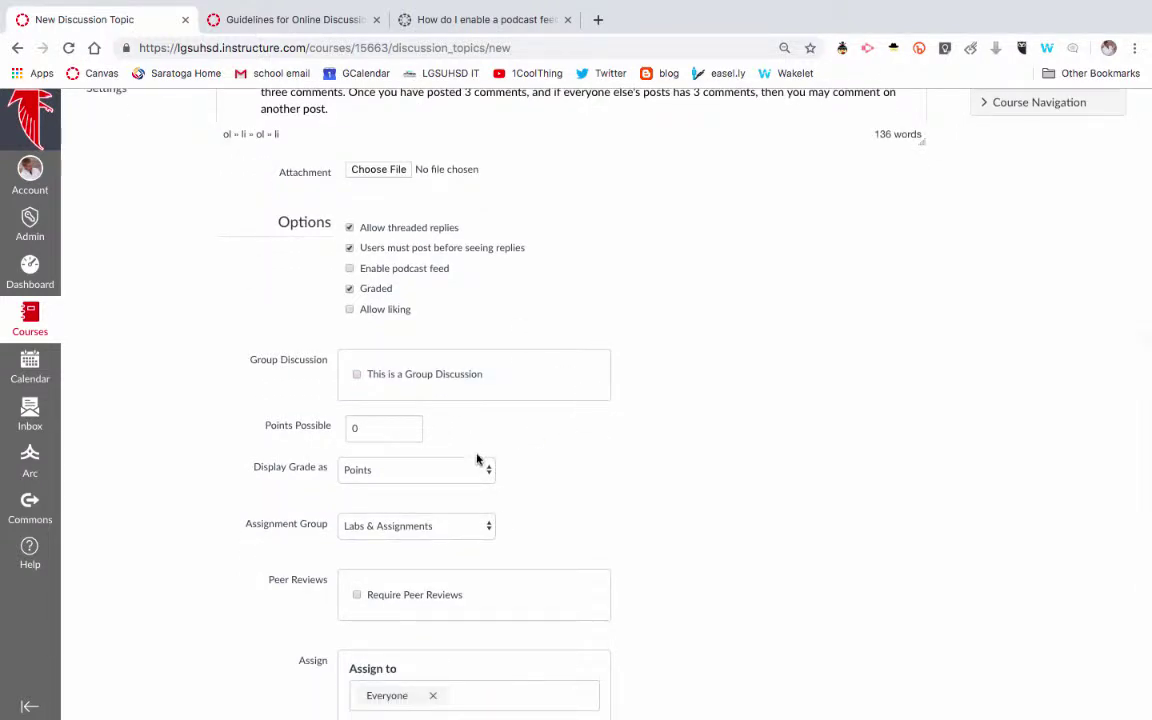
{"action": "left_click", "coordinate": [380, 428]}
{"action": "key", "text": "BackSpace"}
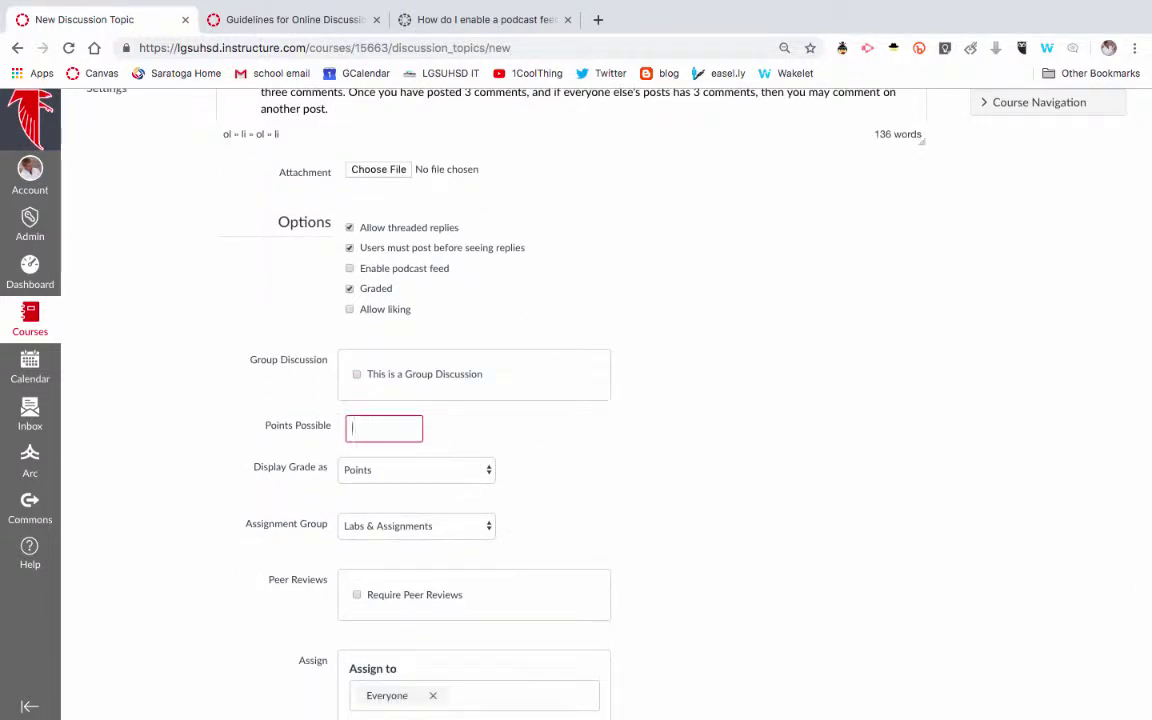
{"action": "type", "text": "10"}
{"action": "left_click", "coordinate": [386, 527]}
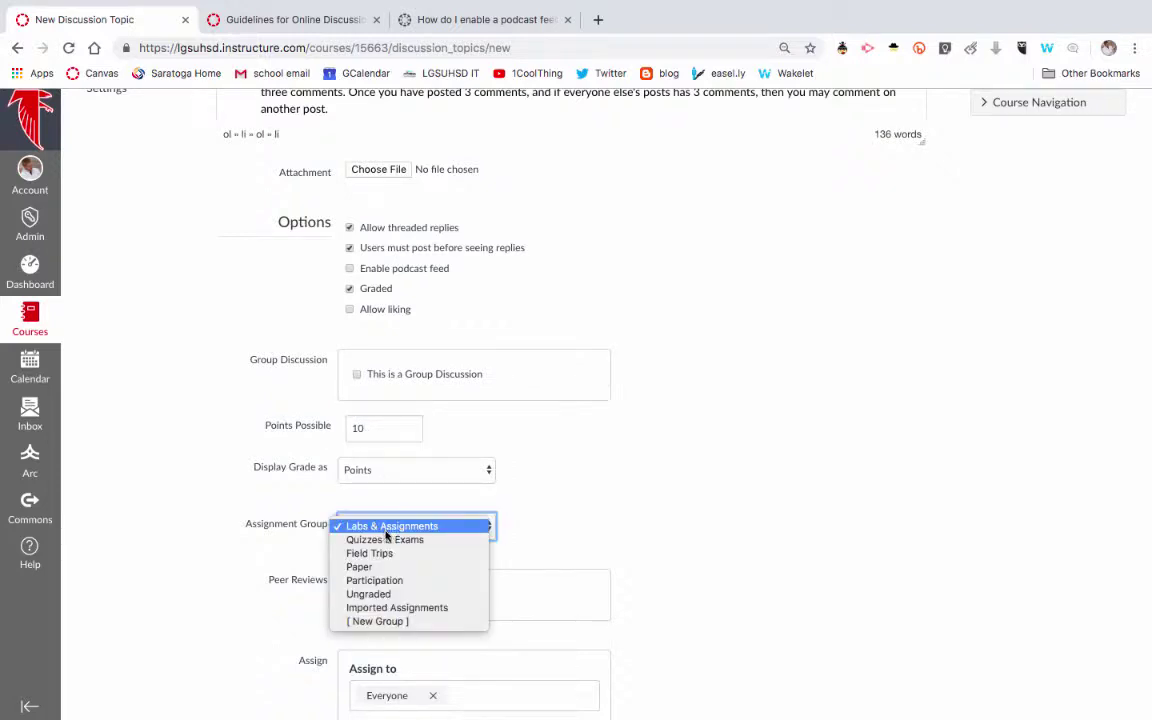
{"action": "left_click", "coordinate": [388, 581]}
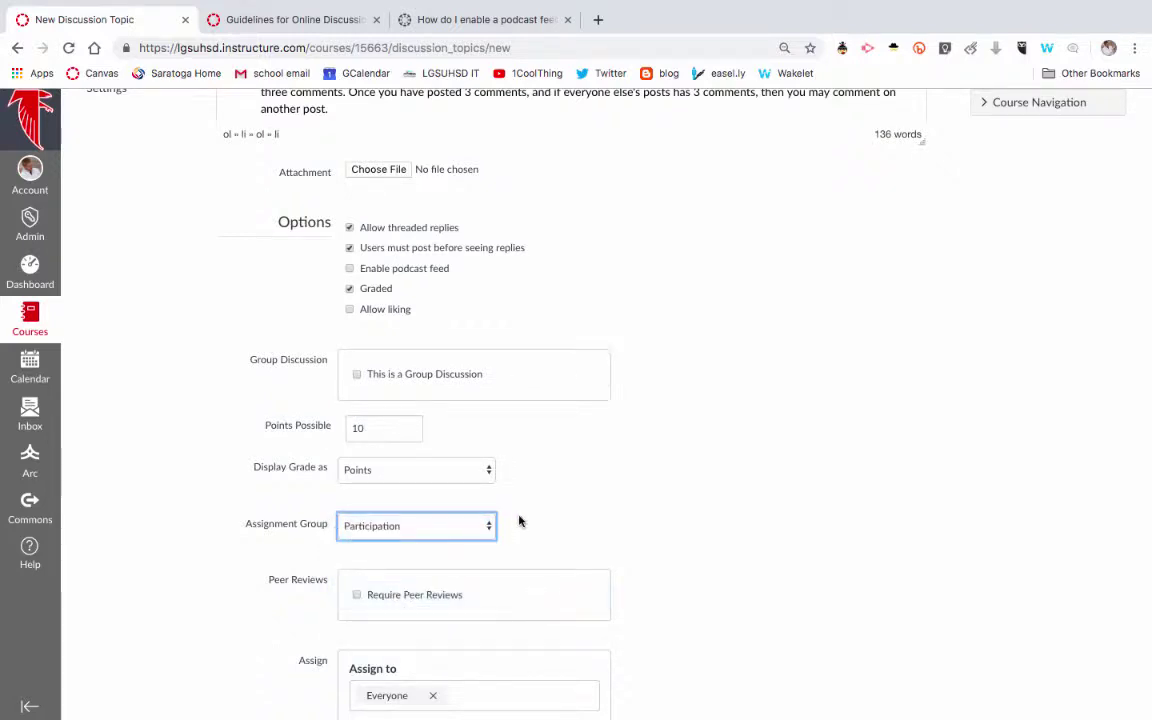
Step: Toggle the graded and to-do list options, ending graded and off students' to-do lists
{"action": "scroll", "coordinate": [517, 519], "scroll_direction": "down", "scroll_amount": 1}
{"action": "scroll", "coordinate": [519, 520], "scroll_direction": "up", "scroll_amount": 2}
{"action": "scroll", "coordinate": [520, 518], "scroll_direction": "up", "scroll_amount": 1}
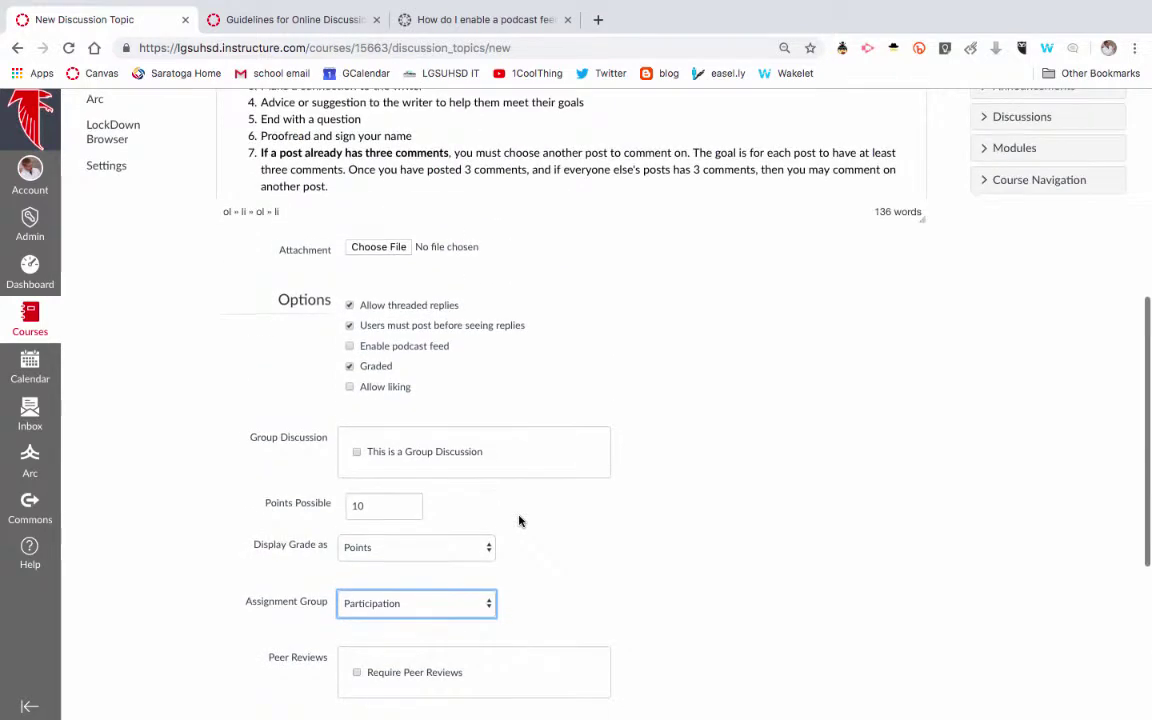
{"action": "left_click", "coordinate": [350, 367]}
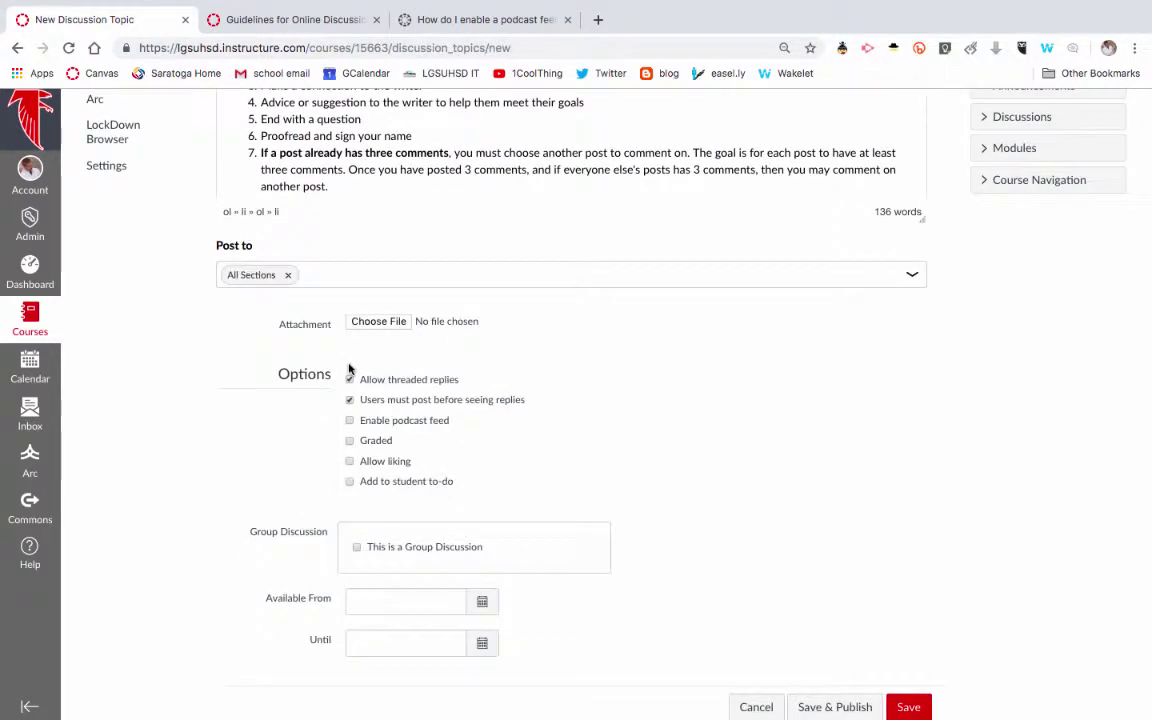
{"action": "left_click", "coordinate": [350, 483]}
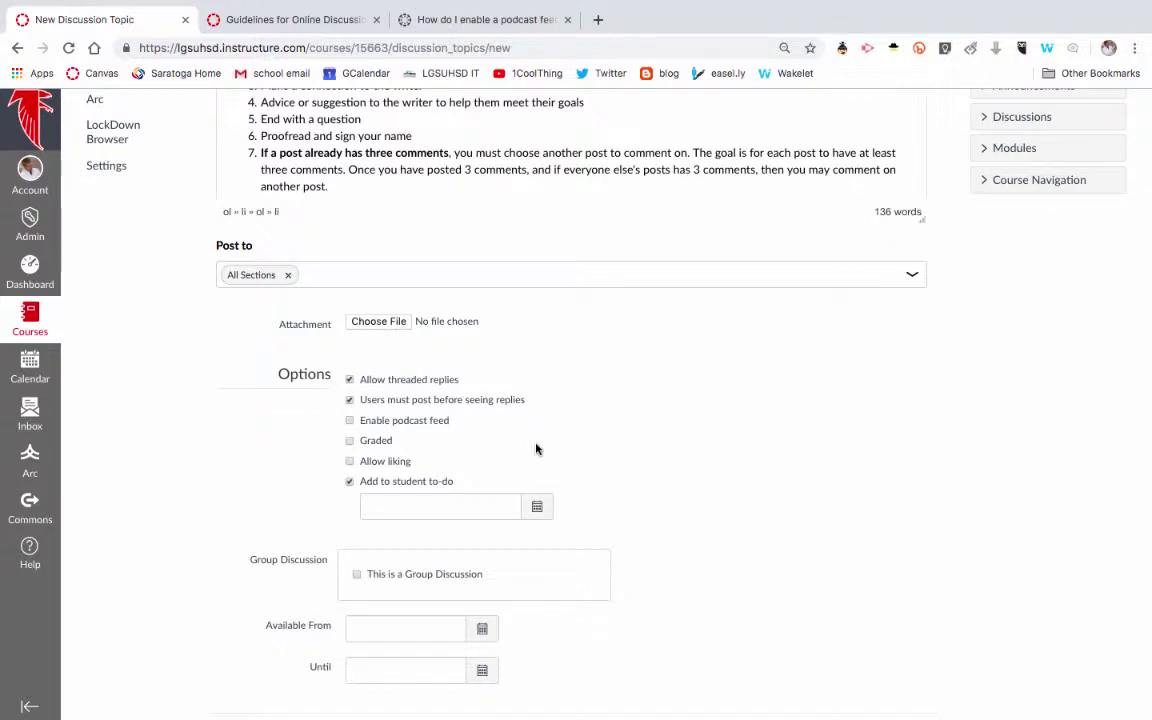
{"action": "left_click", "coordinate": [350, 482]}
{"action": "left_click", "coordinate": [350, 441]}
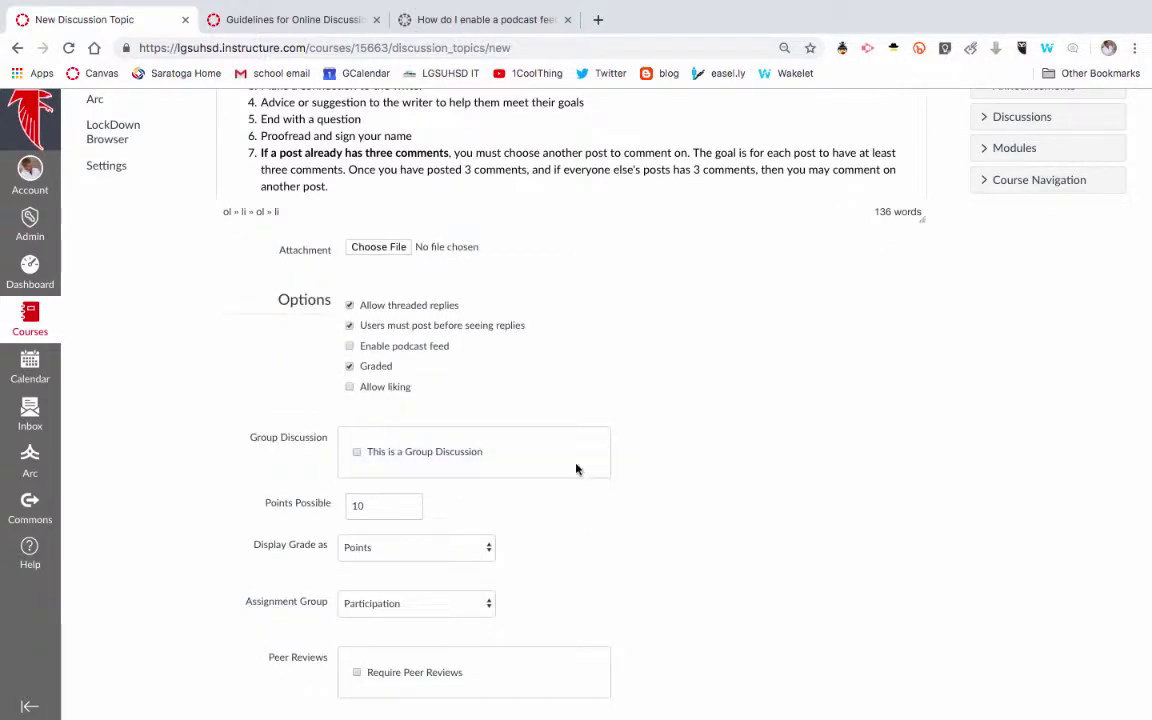
{"action": "scroll", "coordinate": [647, 366], "scroll_direction": "down", "scroll_amount": 1}
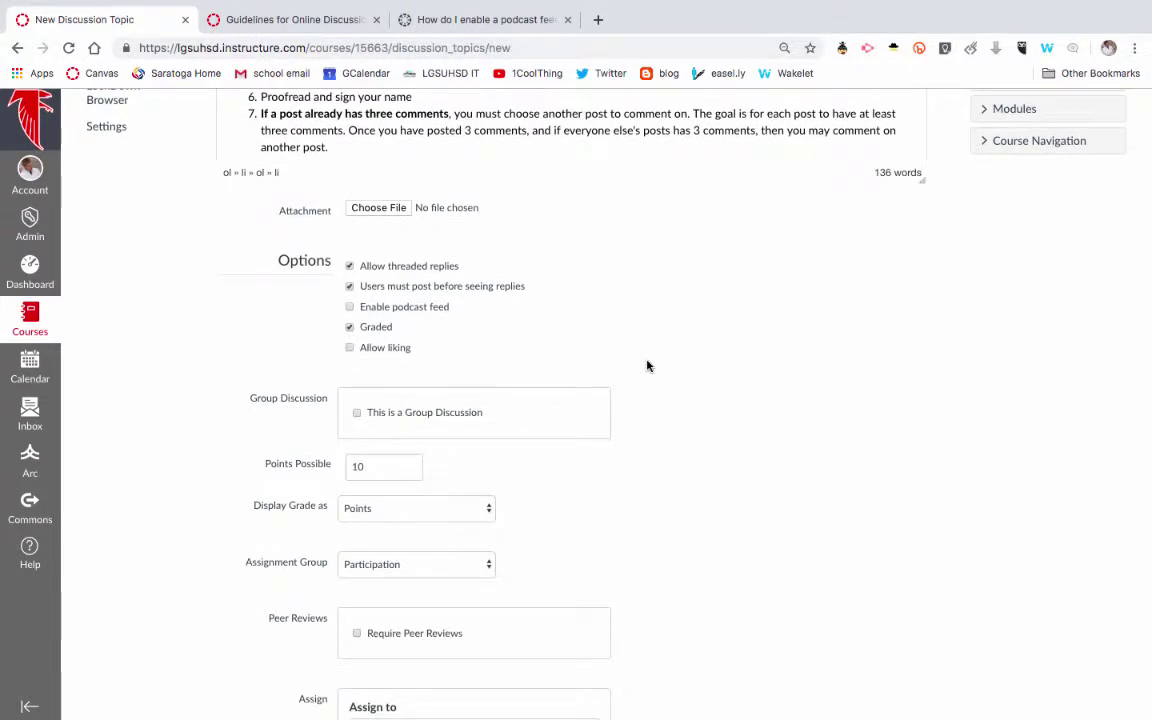
{"action": "scroll", "coordinate": [418, 330], "scroll_direction": "down", "scroll_amount": 2}
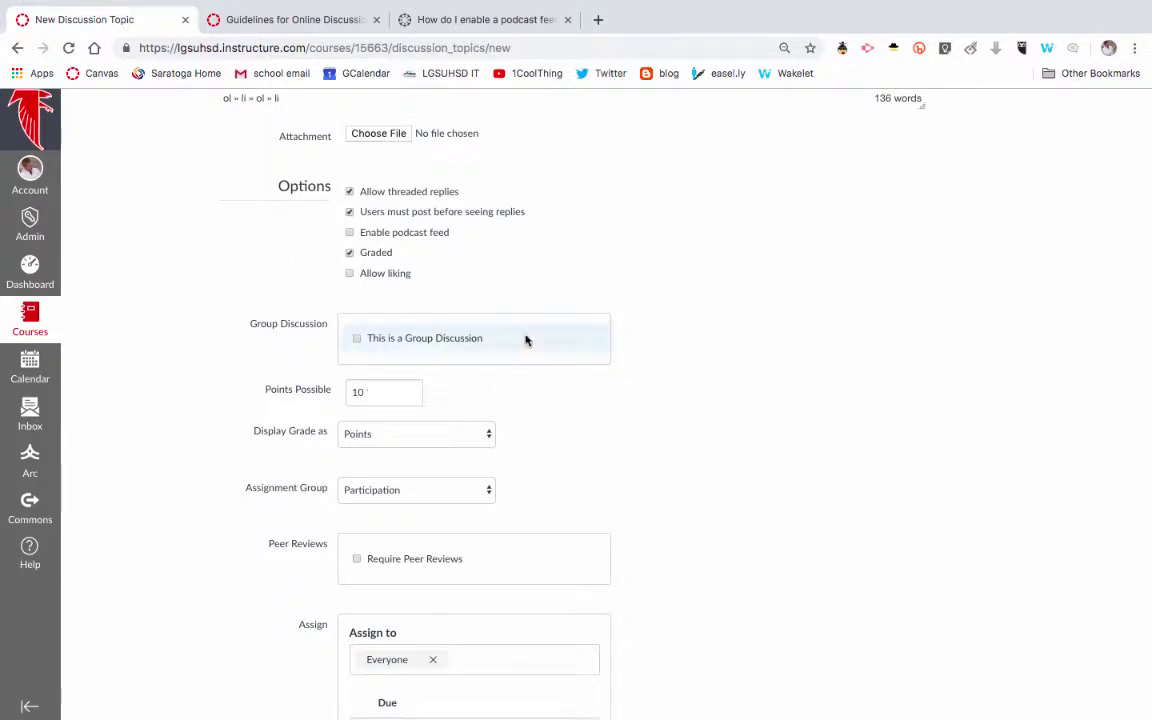
{"action": "left_click", "coordinate": [358, 341]}
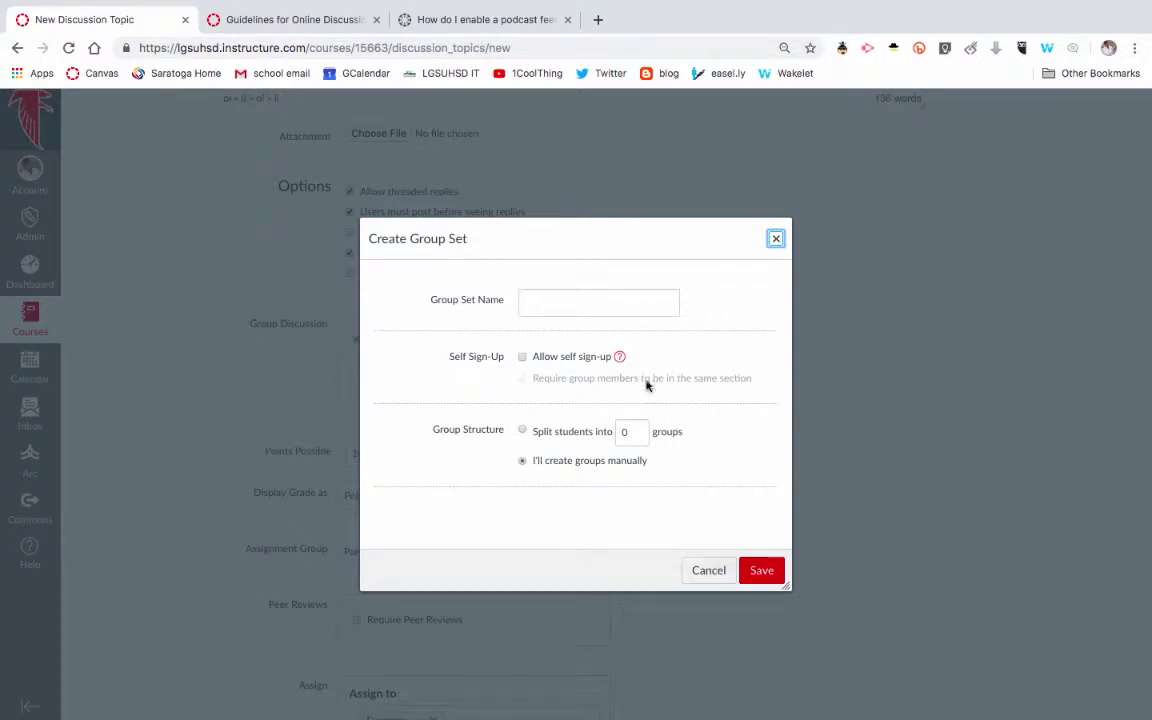
{"action": "left_click", "coordinate": [710, 572]}
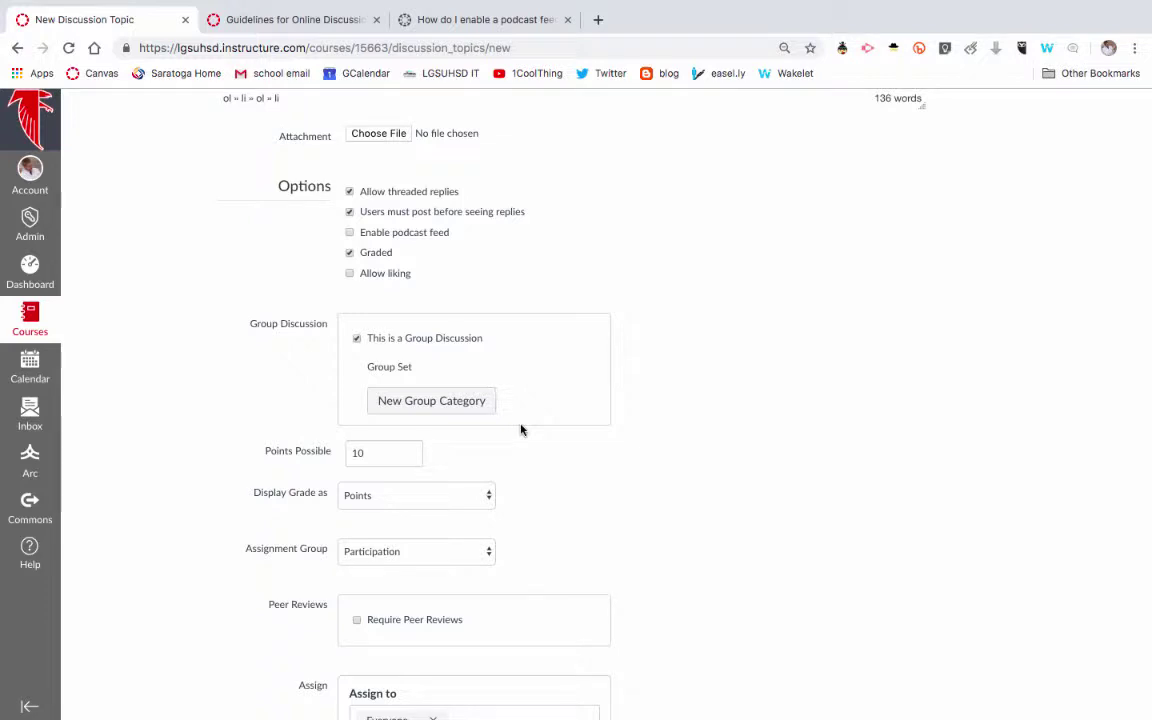
{"action": "left_click", "coordinate": [355, 340]}
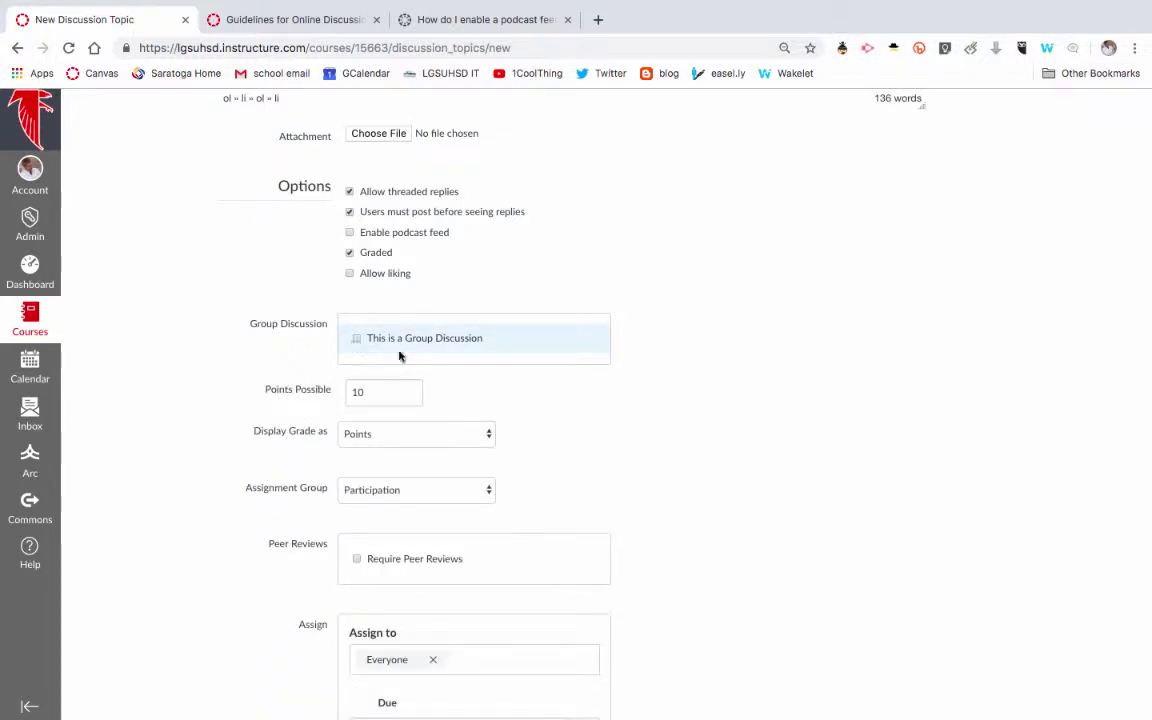
{"action": "scroll", "coordinate": [690, 388], "scroll_direction": "down", "scroll_amount": 2}
{"action": "scroll", "coordinate": [395, 335], "scroll_direction": "down", "scroll_amount": 3}
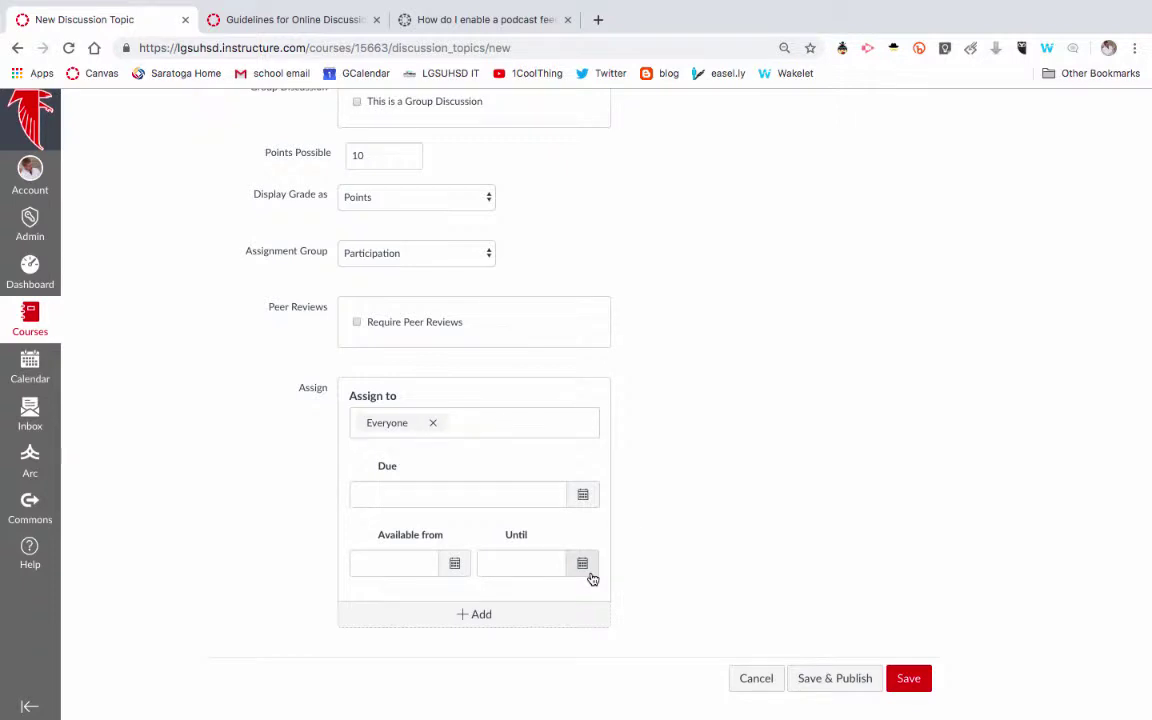
Step: Review the embedded video, then Save & Publish the discussion
{"action": "scroll", "coordinate": [735, 483], "scroll_direction": "up", "scroll_amount": 15}
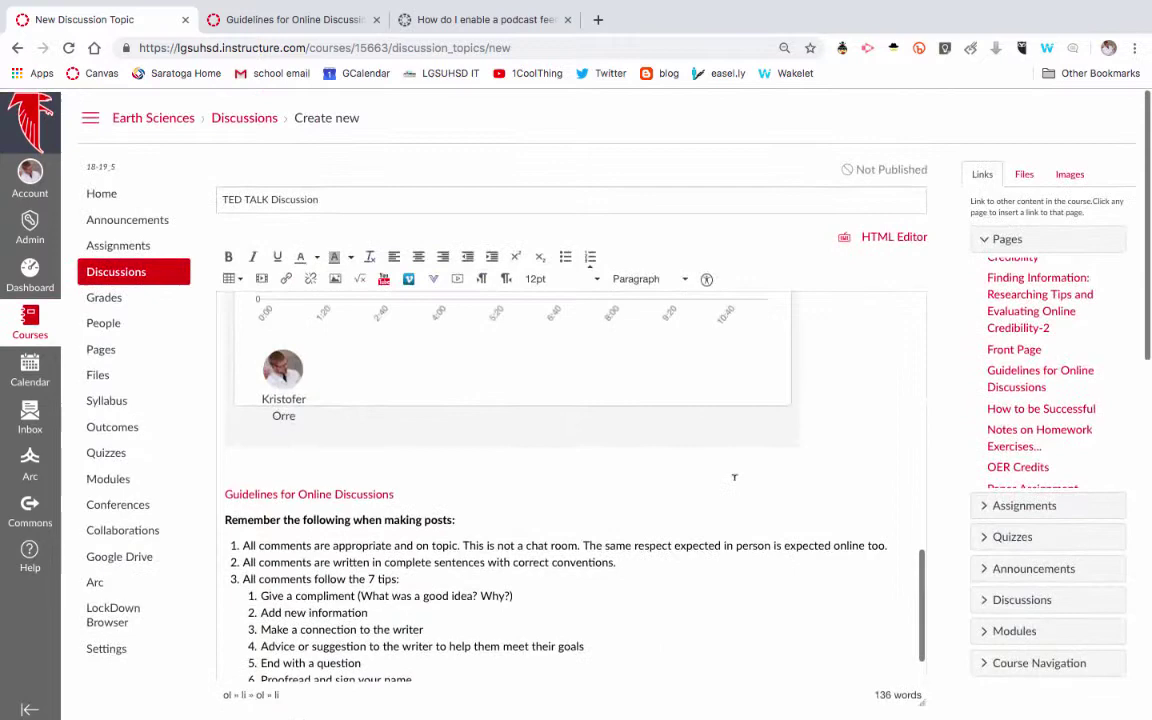
{"action": "scroll", "coordinate": [734, 477], "scroll_direction": "up", "scroll_amount": 5}
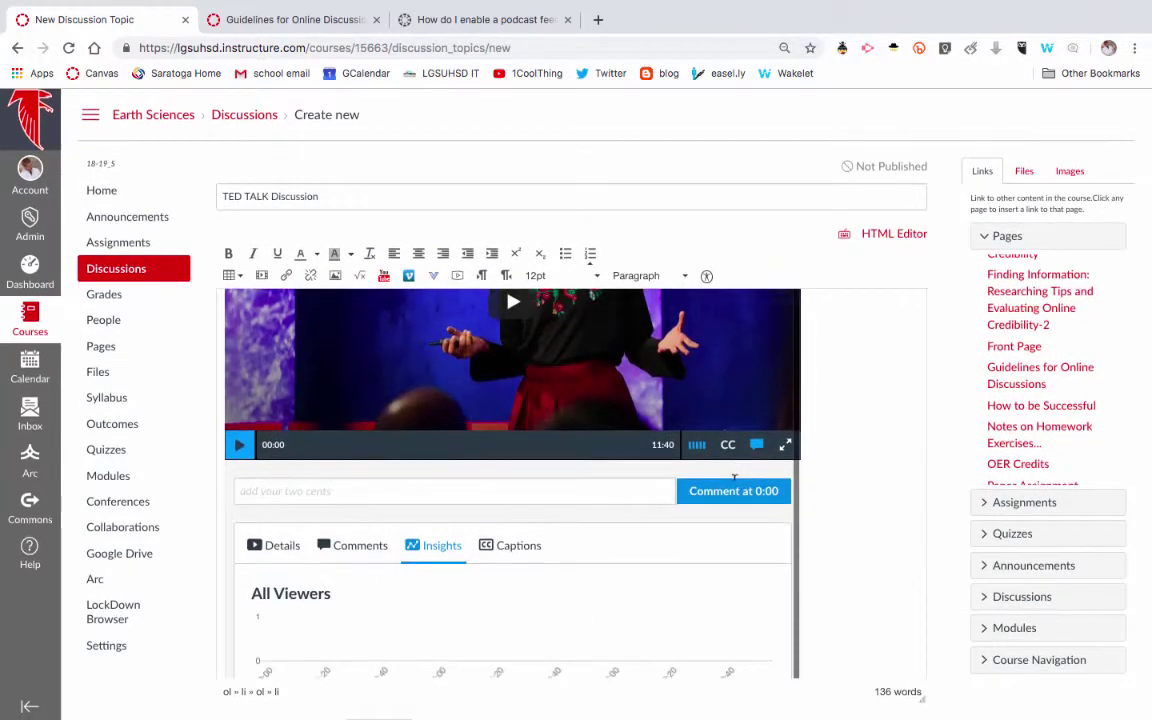
{"action": "scroll", "coordinate": [764, 360], "scroll_direction": "up", "scroll_amount": 5}
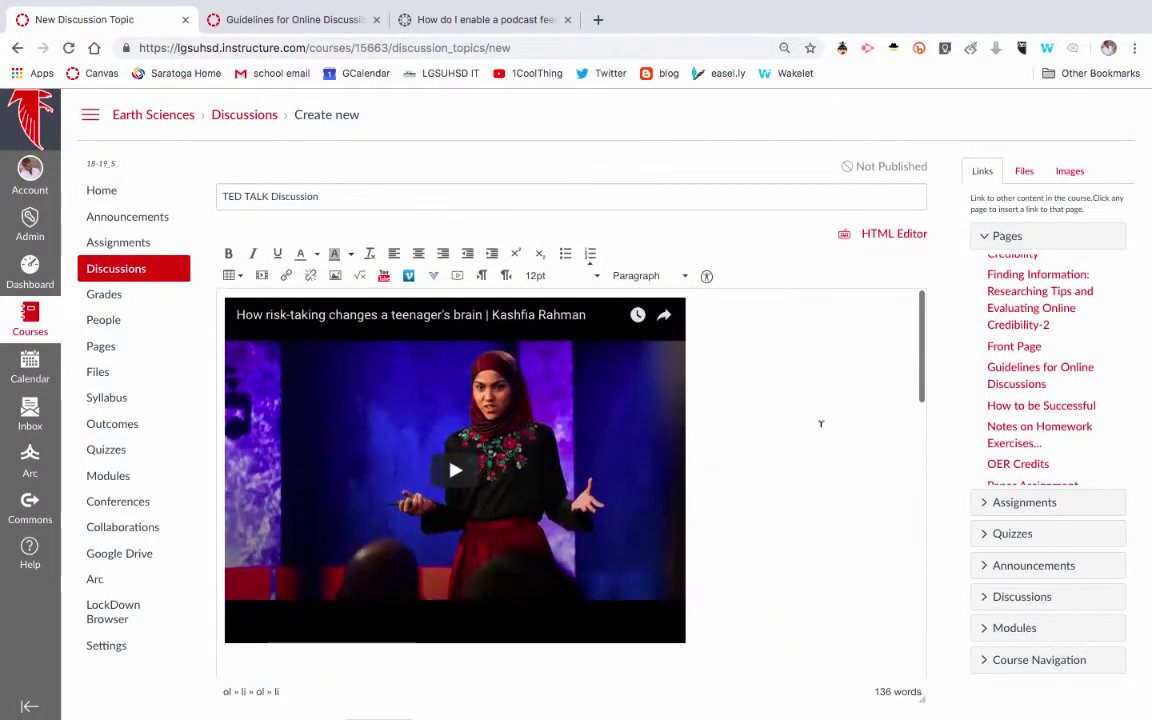
{"action": "scroll", "coordinate": [1022, 490], "scroll_direction": "down", "scroll_amount": 3}
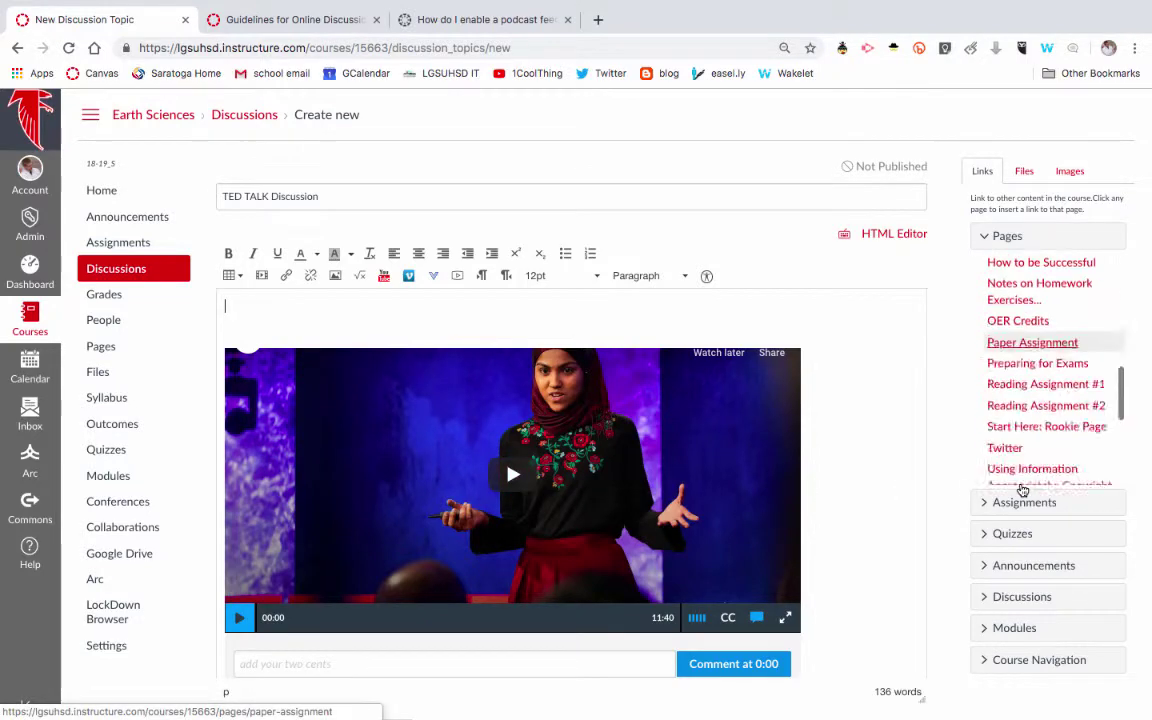
{"action": "scroll", "coordinate": [1022, 490], "scroll_direction": "down", "scroll_amount": 3}
{"action": "scroll", "coordinate": [941, 504], "scroll_direction": "down", "scroll_amount": 10}
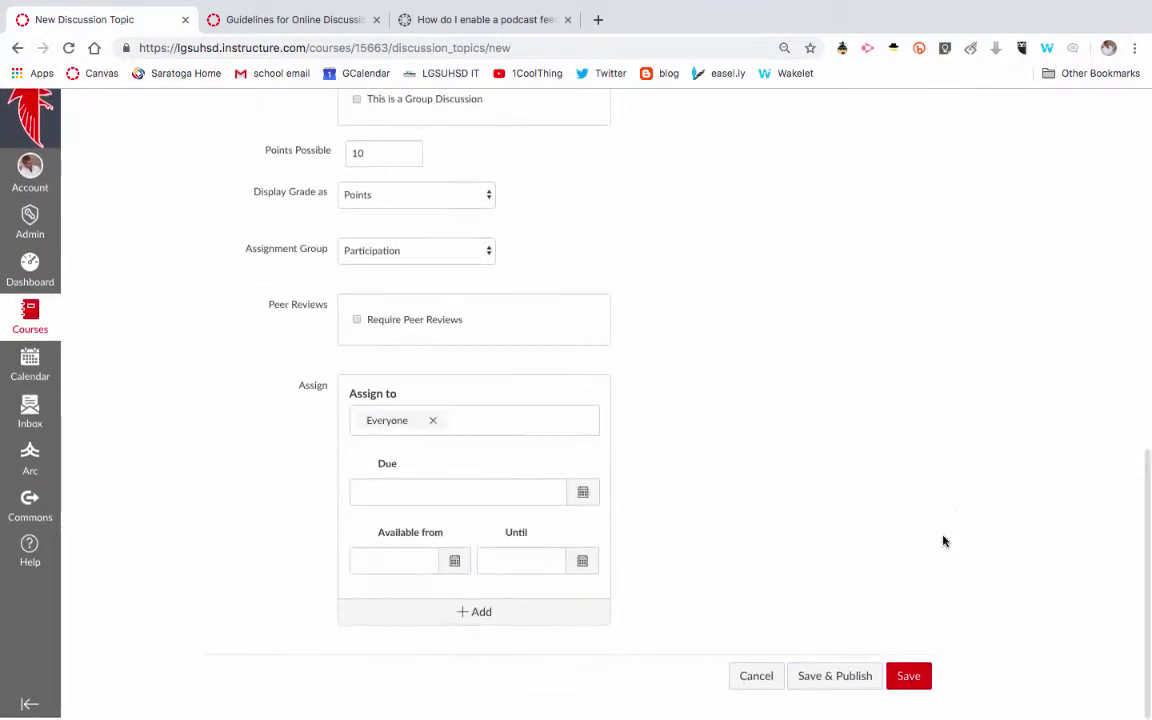
{"action": "left_click", "coordinate": [855, 685]}
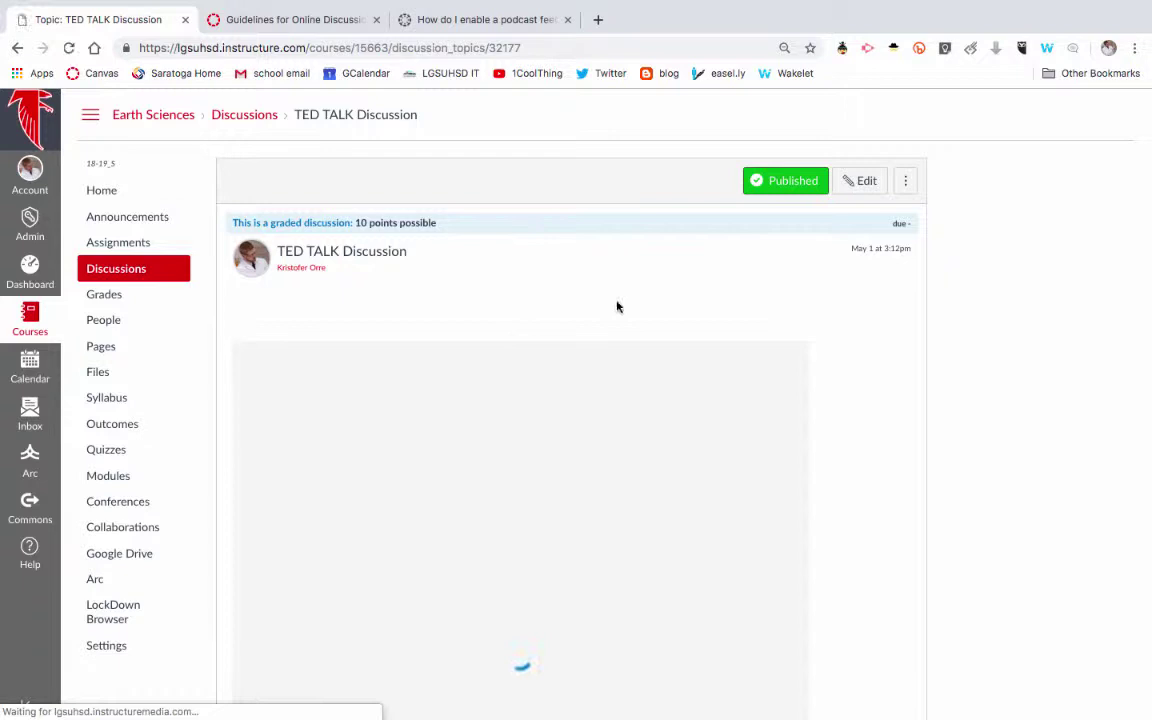
Step: Scroll through SpeedGrader for the TED TALK Discussion, showing 0/10 graded and no submission
{"action": "scroll", "coordinate": [910, 380], "scroll_direction": "down", "scroll_amount": 1}
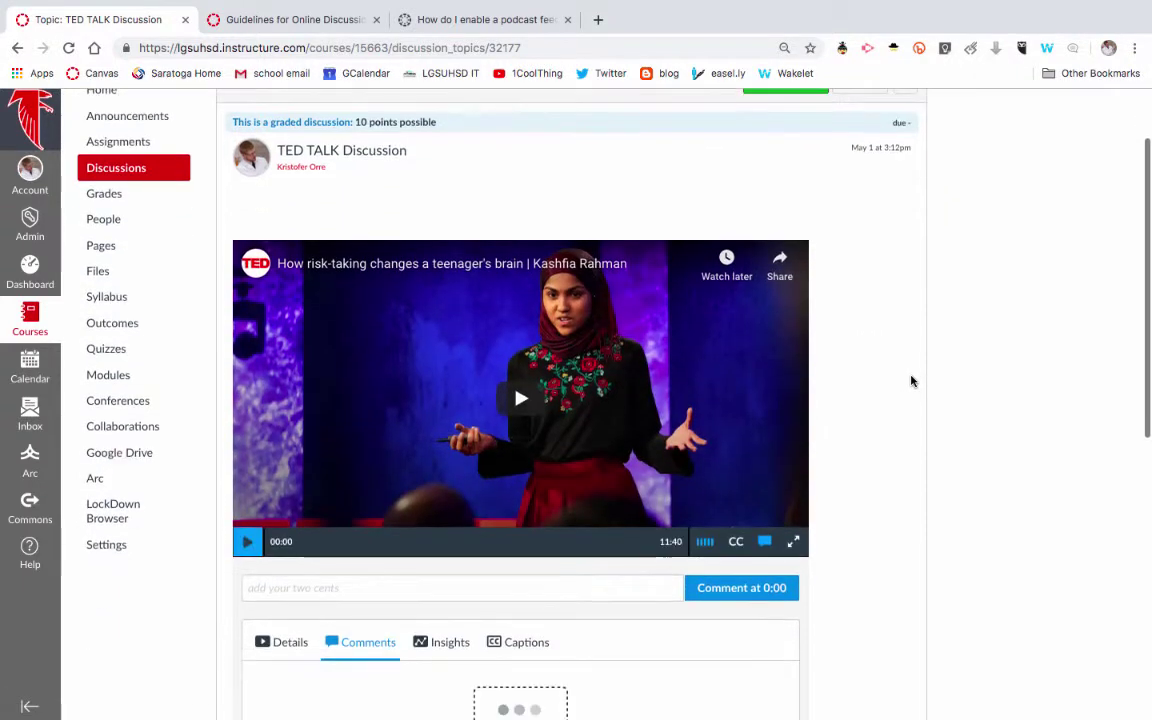
{"action": "scroll", "coordinate": [910, 380], "scroll_direction": "up", "scroll_amount": 1}
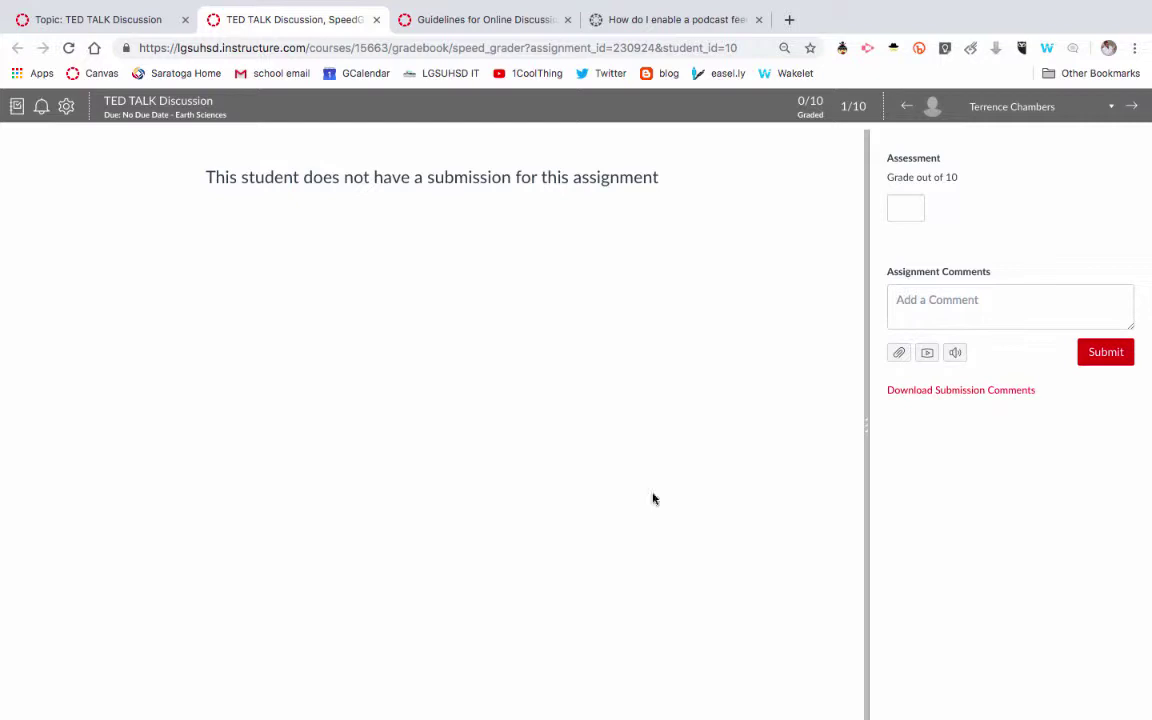
Step: Select the grade box out of 10, then return to the TED TALK Discussion page
{"action": "left_click", "coordinate": [900, 211]}
{"action": "left_click", "coordinate": [197, 105]}
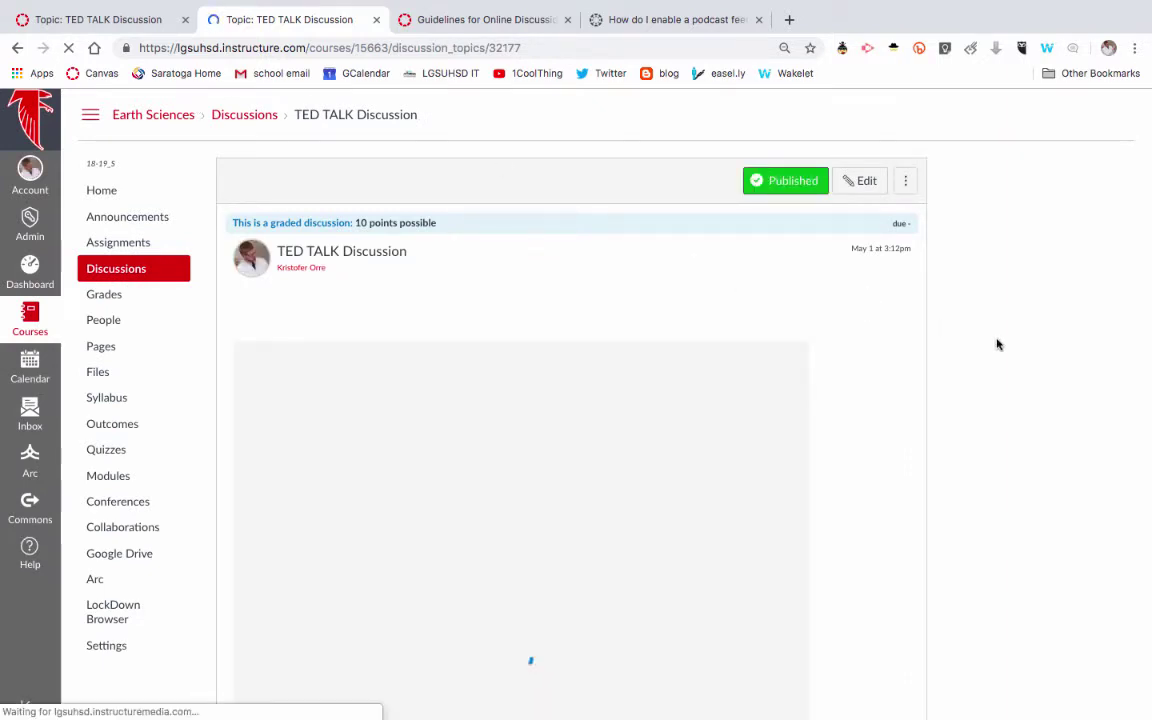
Step: Scroll the discussion page past the Arc video and empty comments panel to the guidelines
{"action": "scroll", "coordinate": [997, 344], "scroll_direction": "down", "scroll_amount": 10}
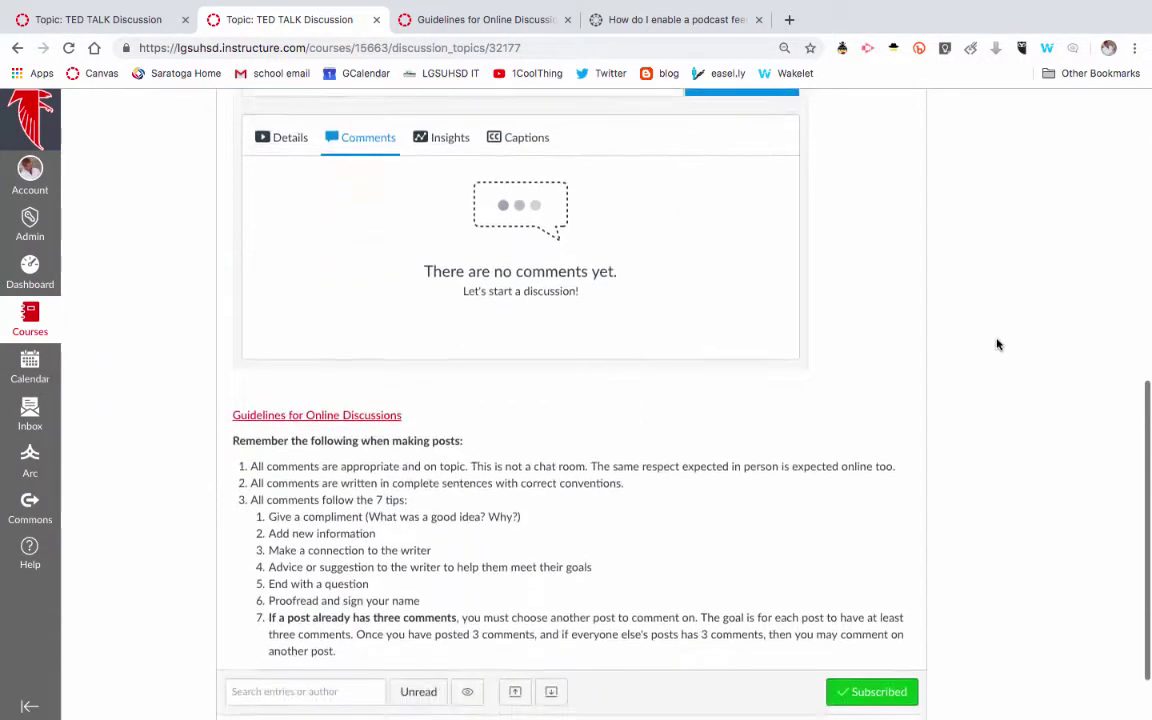
{"action": "scroll", "coordinate": [997, 344], "scroll_direction": "up", "scroll_amount": 3}
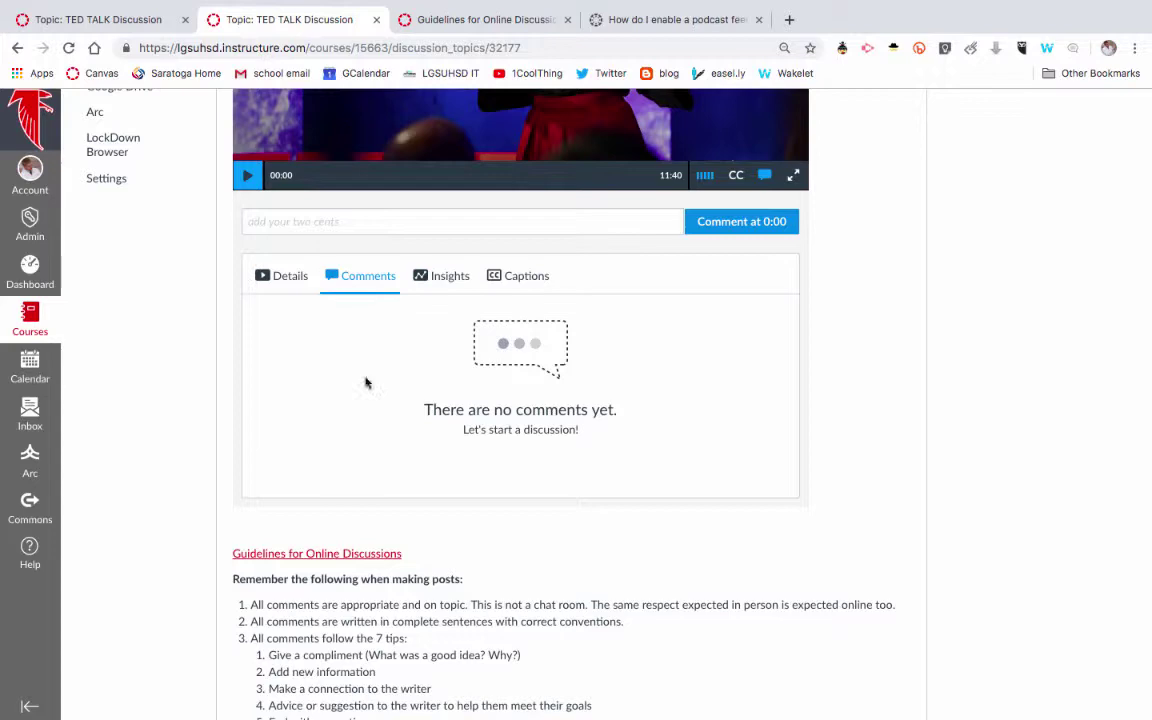
{"action": "scroll", "coordinate": [480, 262], "scroll_direction": "up", "scroll_amount": 1}
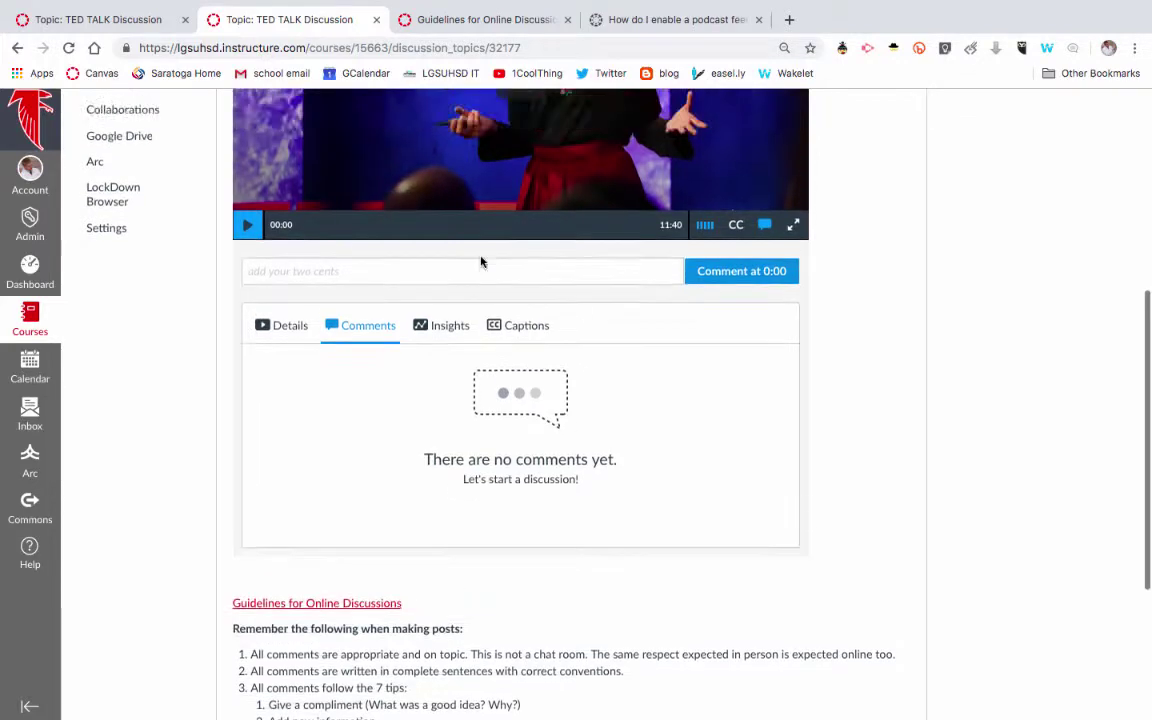
{"action": "scroll", "coordinate": [480, 262], "scroll_direction": "down", "scroll_amount": 5}
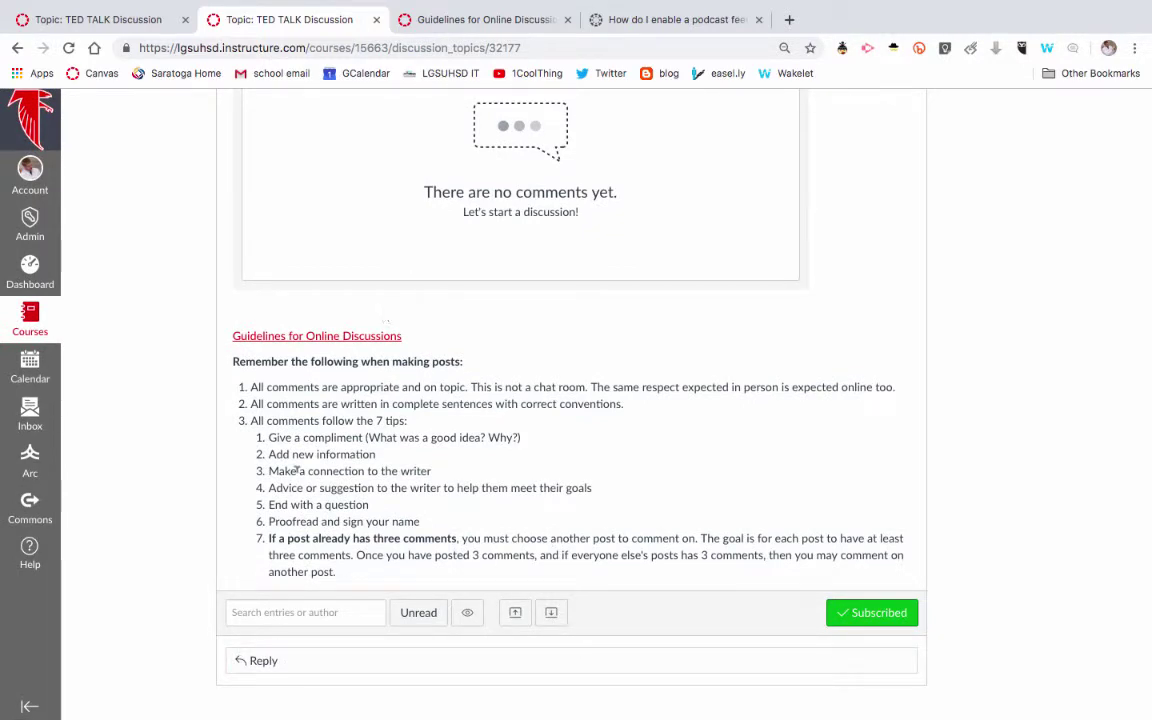
Step: Start a reply to the TED TALK Discussion and scroll to the reply editor
{"action": "left_click", "coordinate": [265, 661]}
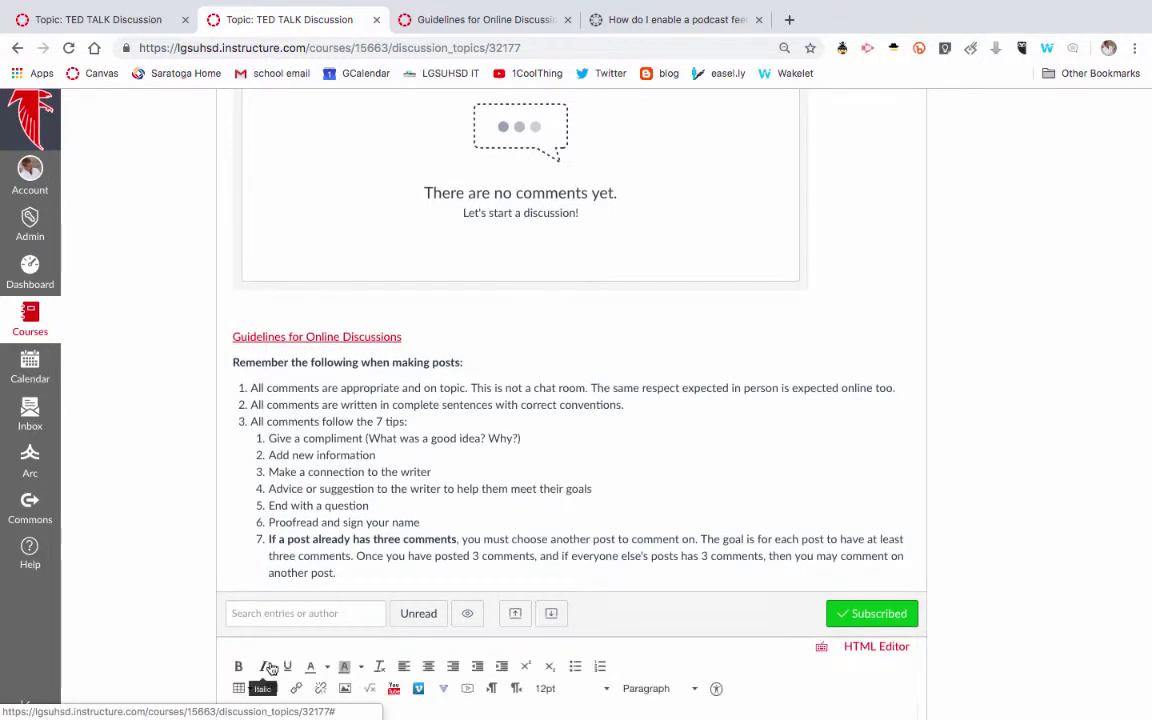
{"action": "scroll", "coordinate": [270, 663], "scroll_direction": "down", "scroll_amount": 3}
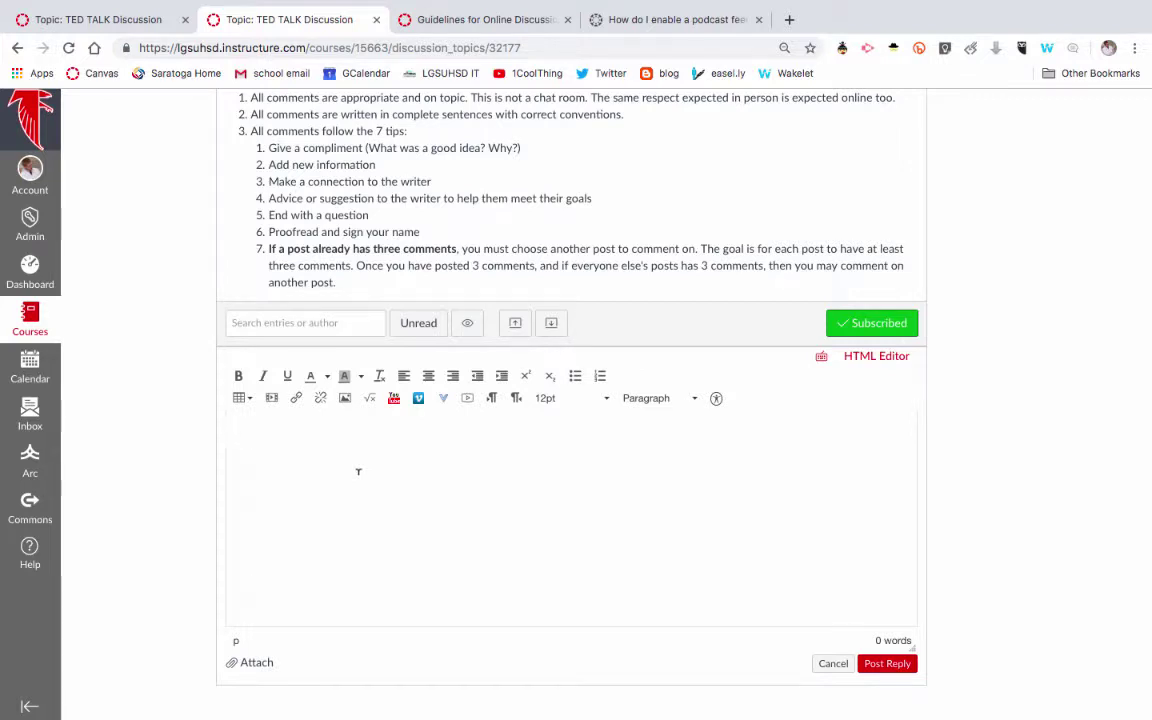
{"action": "scroll", "coordinate": [452, 240], "scroll_direction": "up", "scroll_amount": 2}
{"action": "scroll", "coordinate": [452, 270], "scroll_direction": "down", "scroll_amount": 2}
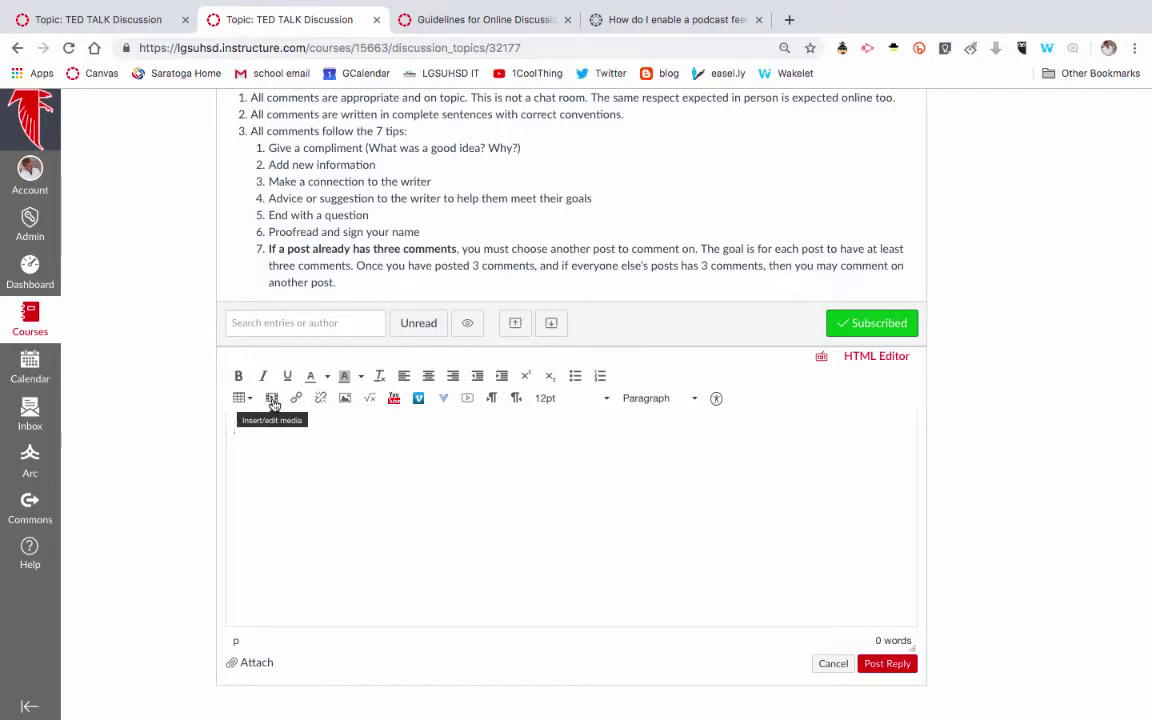
Step: Cancel the Insert/edit media dialog and bring up the Record/Upload Media webcam recorder
{"action": "left_click", "coordinate": [272, 399]}
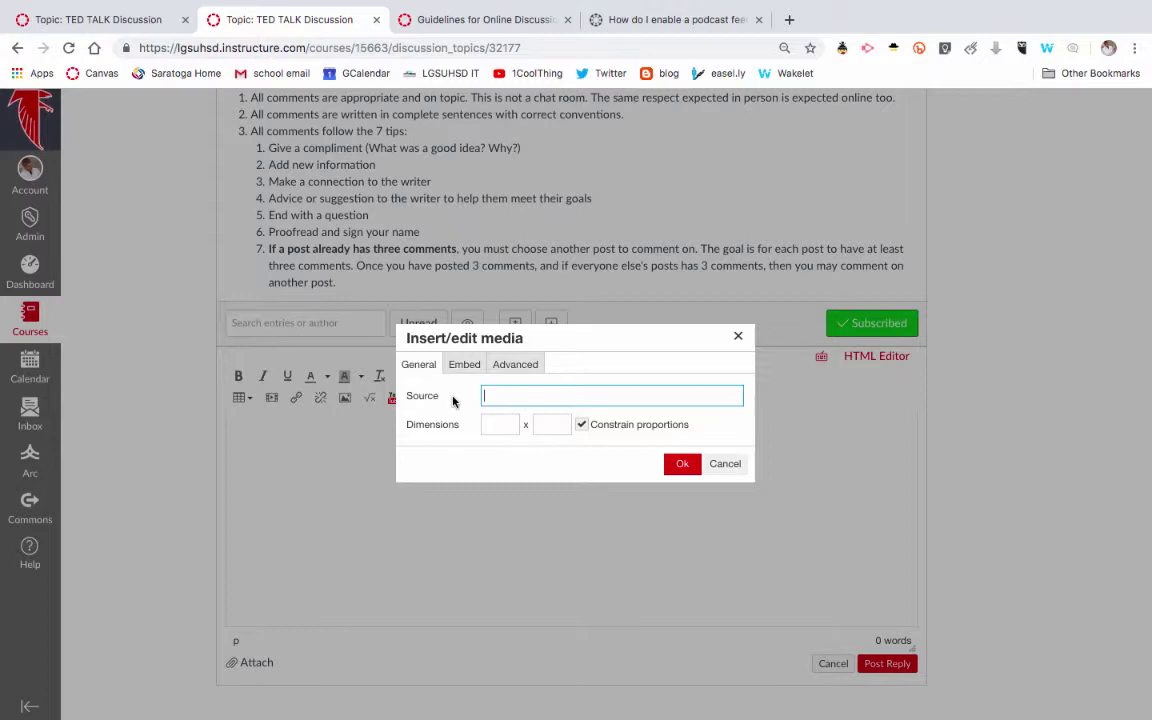
{"action": "left_click", "coordinate": [725, 464]}
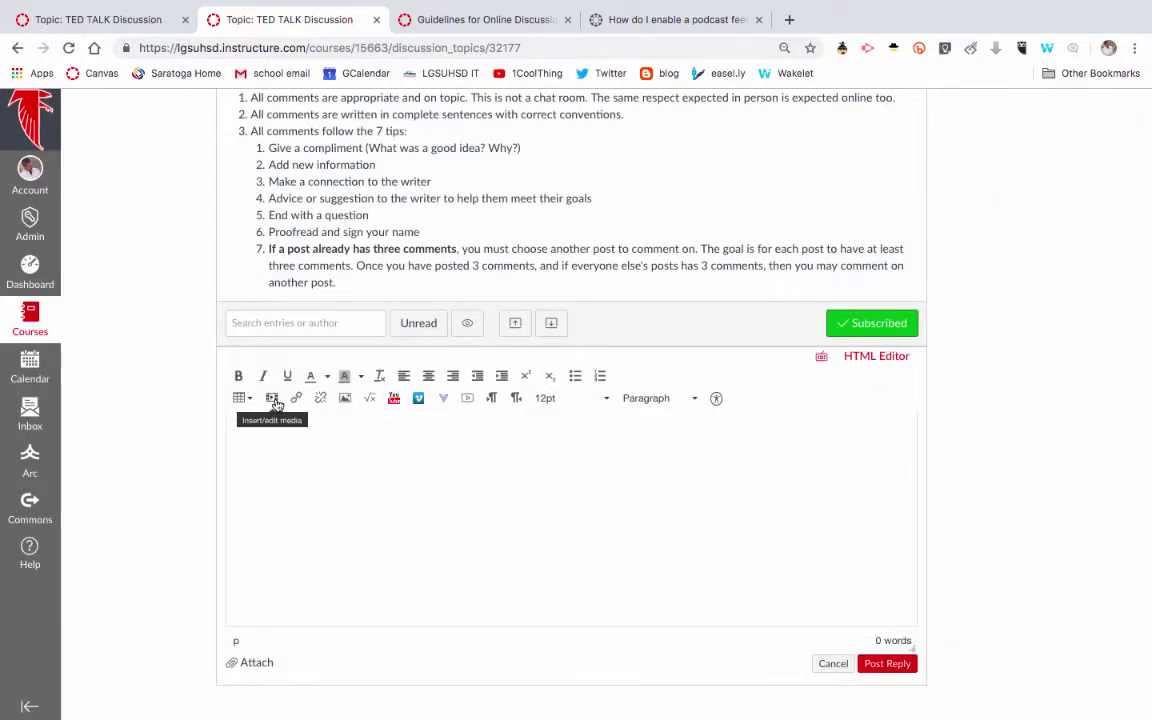
{"action": "left_click", "coordinate": [468, 400]}
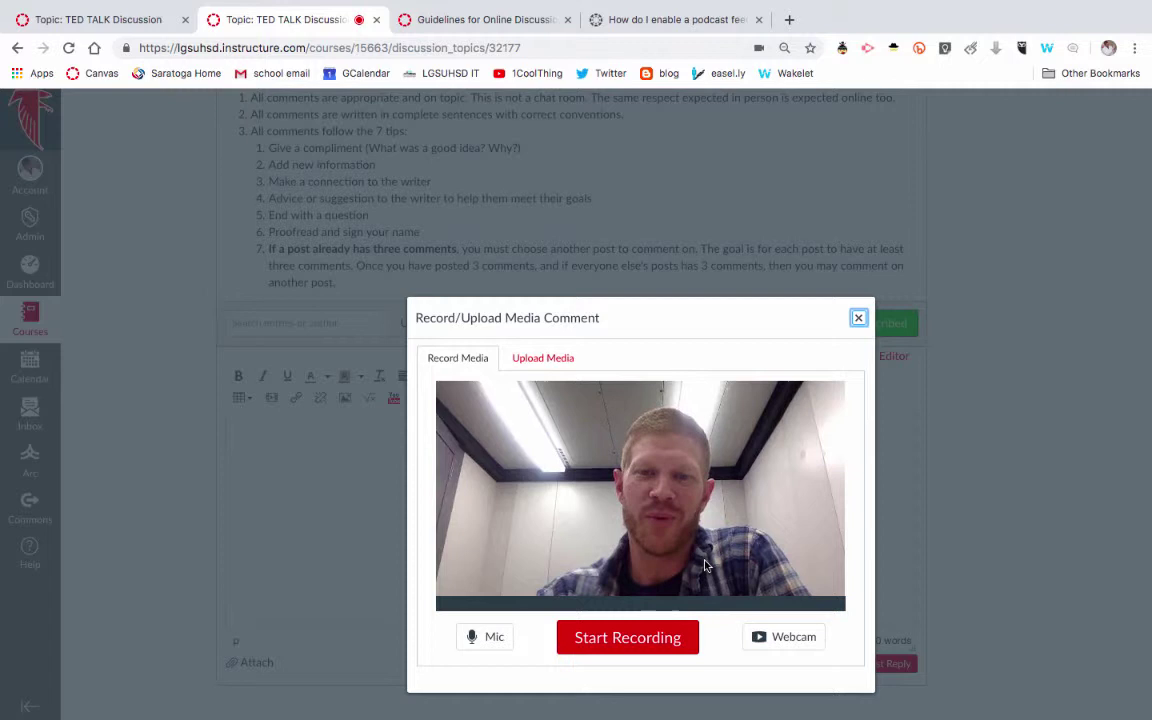
Step: Close the Record/Upload Media Comment dialog unrecorded and scroll back up the discussion
{"action": "left_click", "coordinate": [858, 320]}
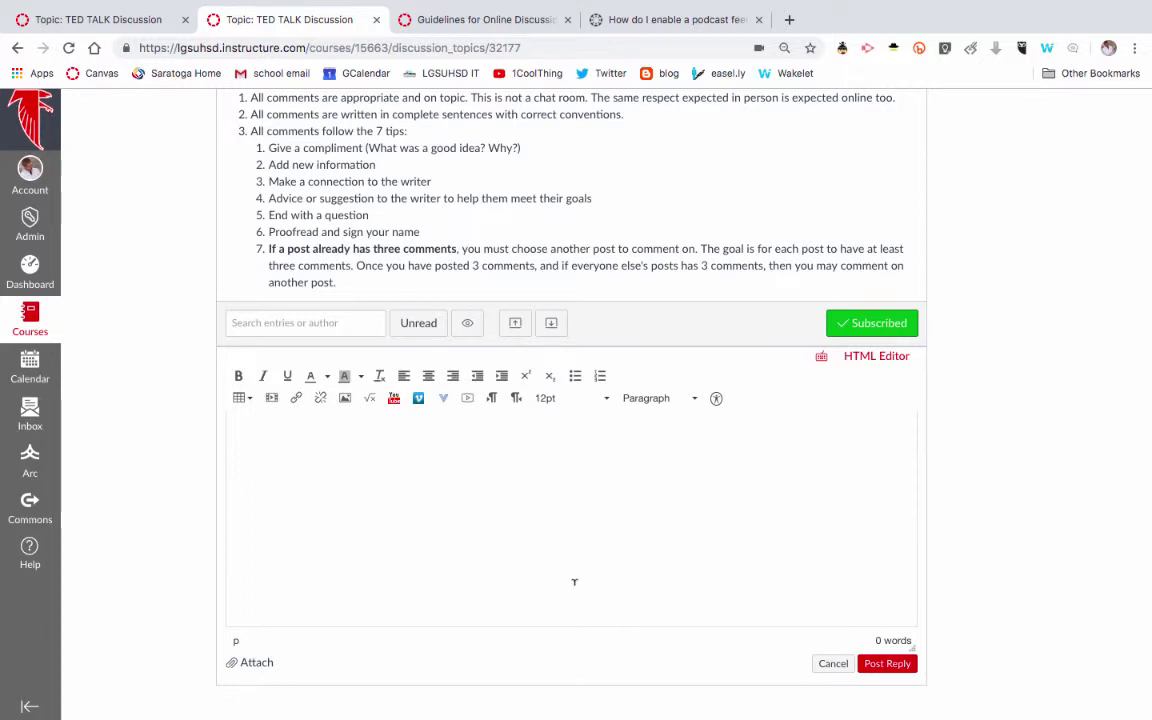
{"action": "scroll", "coordinate": [950, 188], "scroll_direction": "up", "scroll_amount": 15}
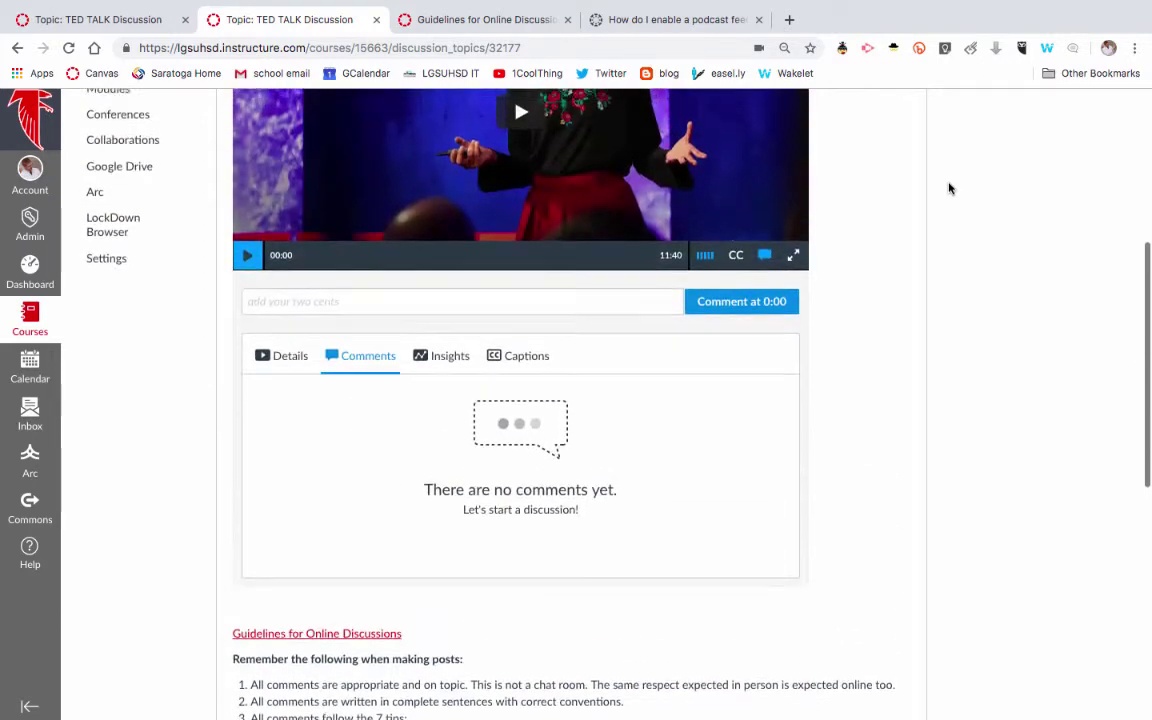